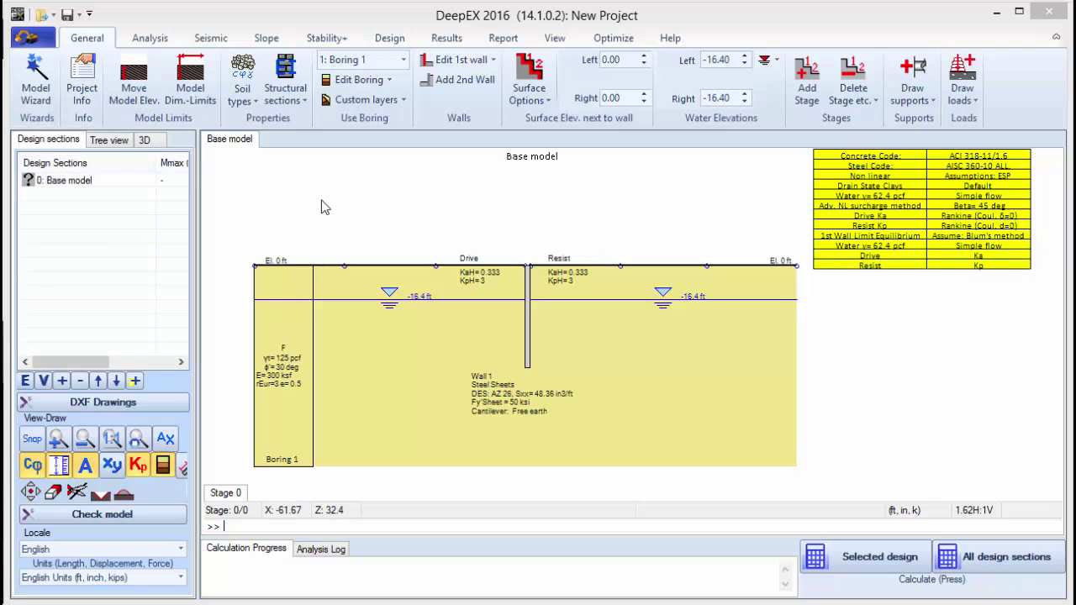
- Start the Model Wizard with English units (kips, ft, inches), keeping the combined limit equilibrium and non-linear analysis type
{"action": "left_click", "coordinate": [37, 82]}
{"action": "left_click_drag", "start_coordinate": [141, 57], "coordinate": [331, 79]}
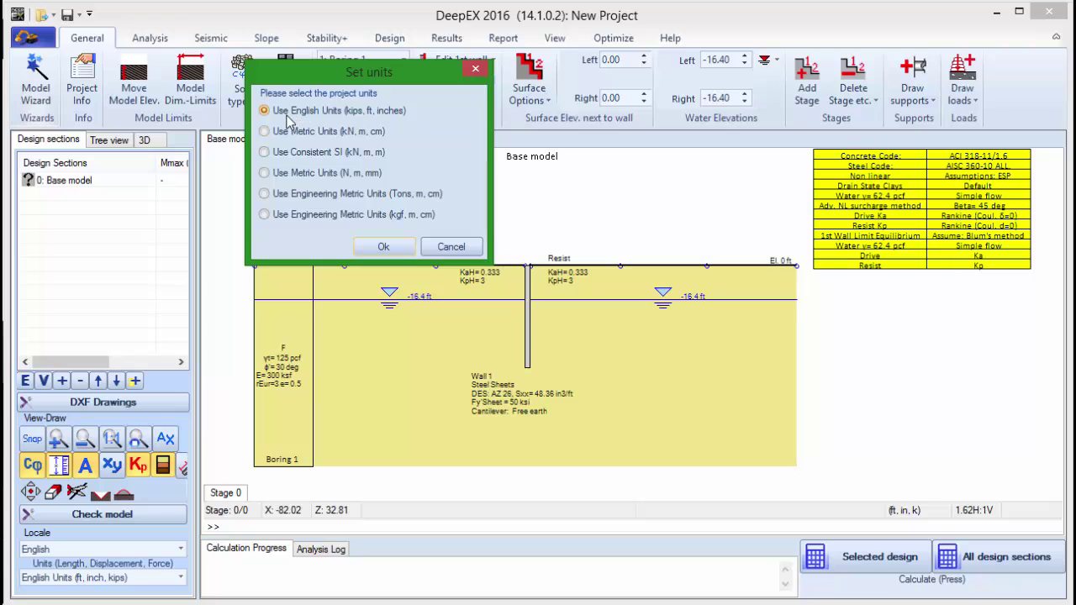
{"action": "left_click", "coordinate": [388, 248]}
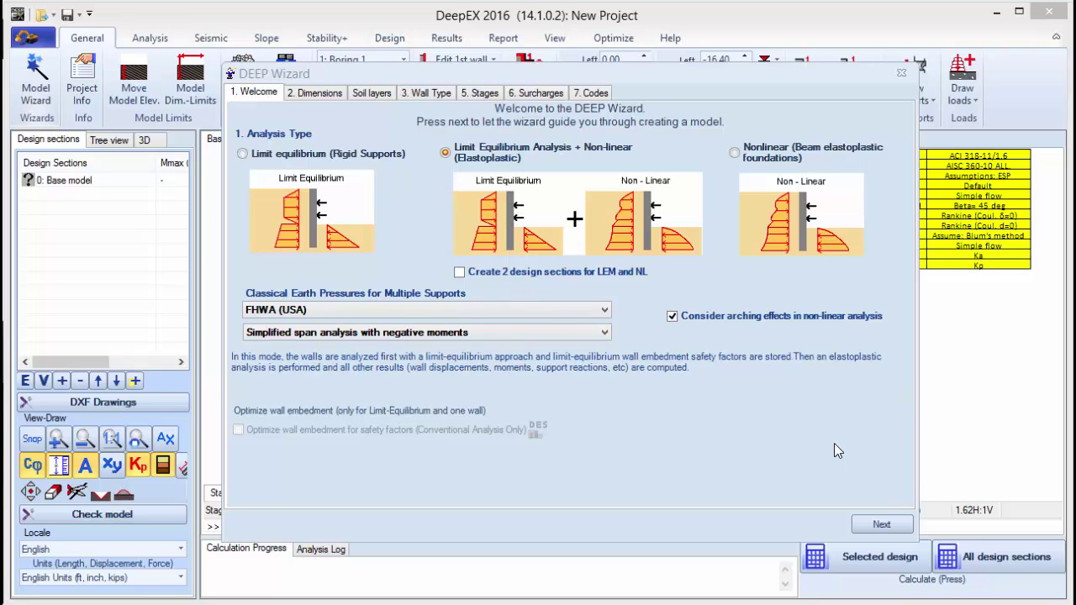
{"action": "left_click", "coordinate": [879, 525]}
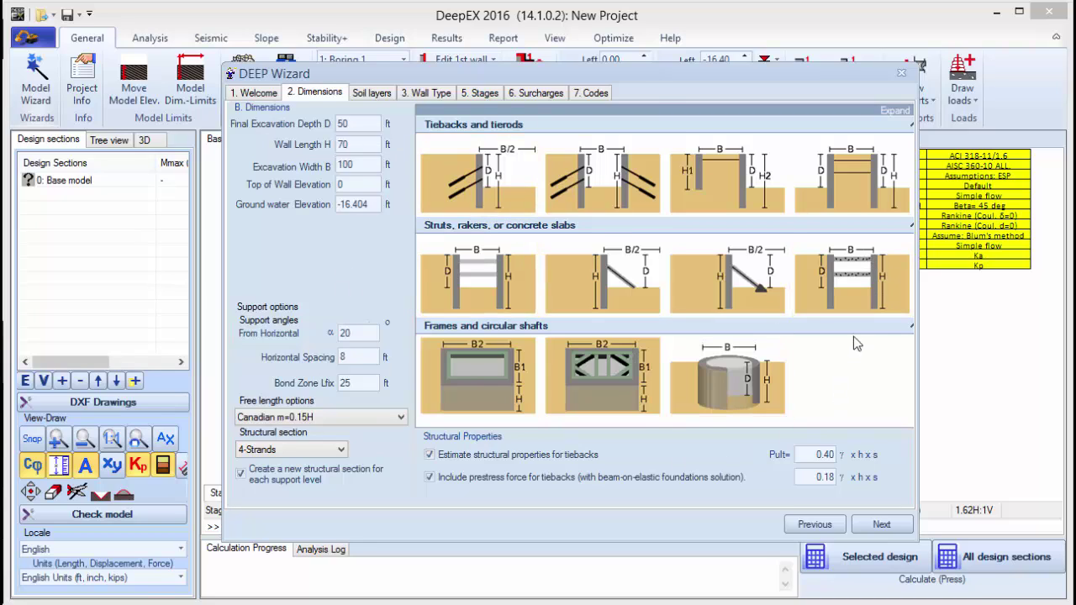
- Choose the two-wall excavation layout supported by concrete slabs, with a final excavation depth of 45 ft and a wall length of 60 ft
{"action": "left_click", "coordinate": [854, 284]}
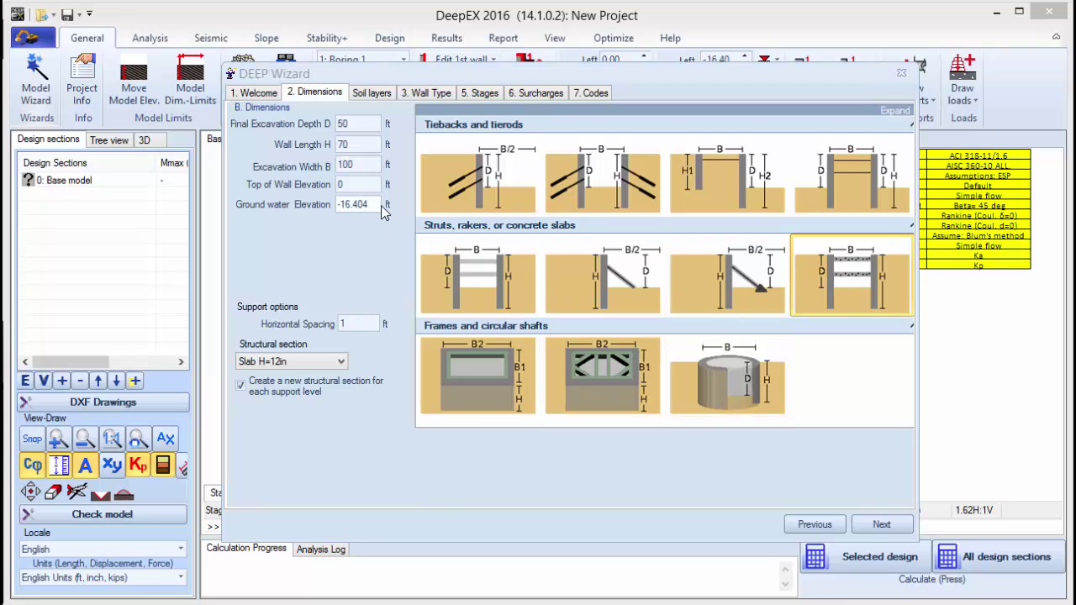
{"action": "left_click", "coordinate": [349, 124]}
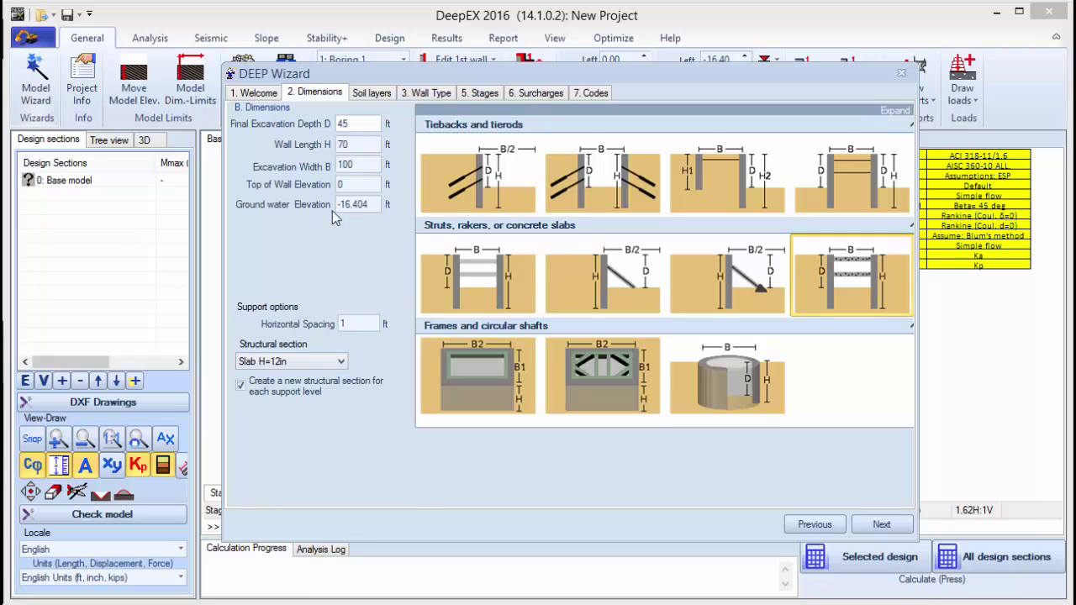
{"action": "left_click", "coordinate": [344, 144]}
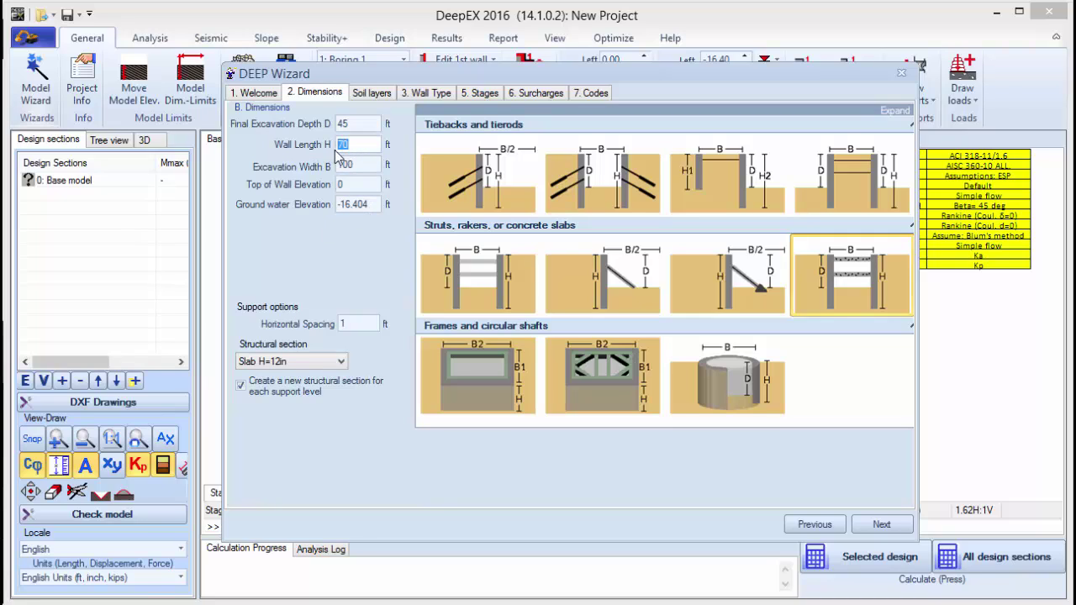
{"action": "double_click", "coordinate": [342, 146]}
{"action": "type", "text": "60"}
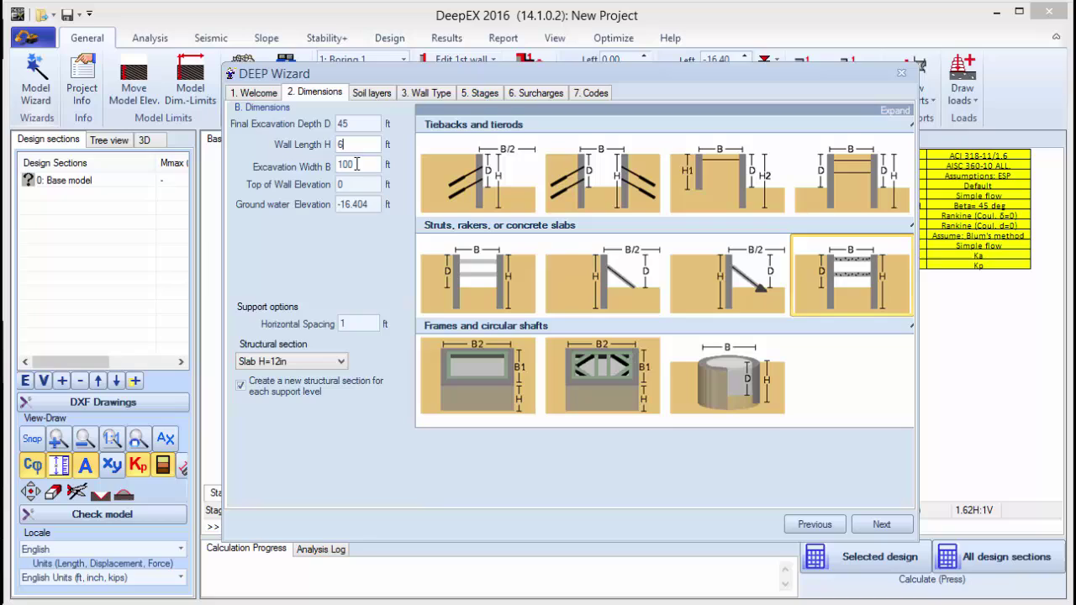
- Set the excavation width to 60 ft and the ground water elevation to -25 ft
{"action": "double_click", "coordinate": [364, 166]}
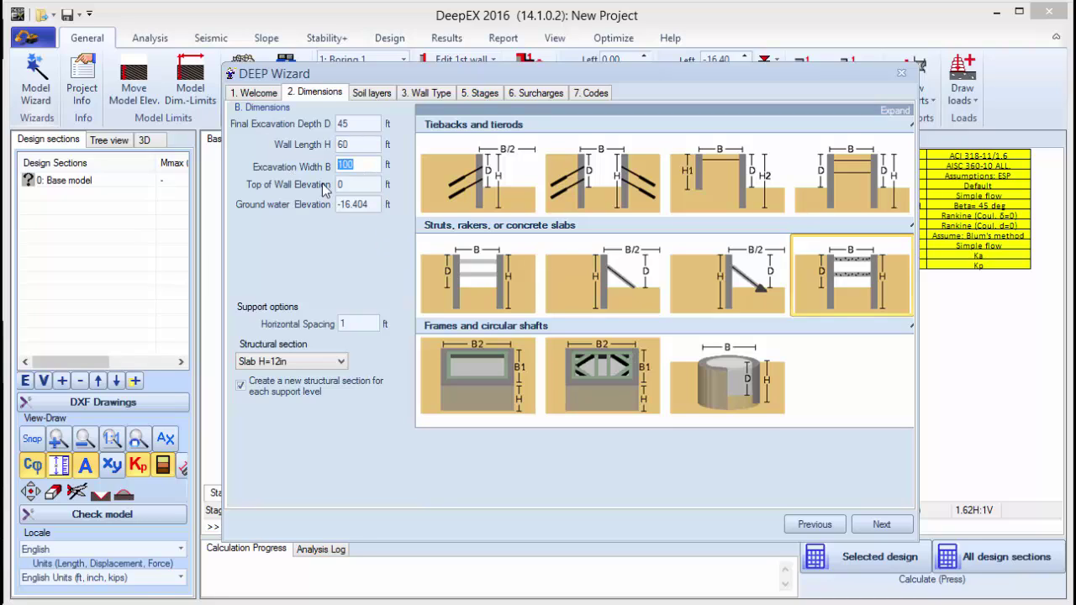
{"action": "left_click", "coordinate": [830, 257]}
{"action": "type", "text": "60"}
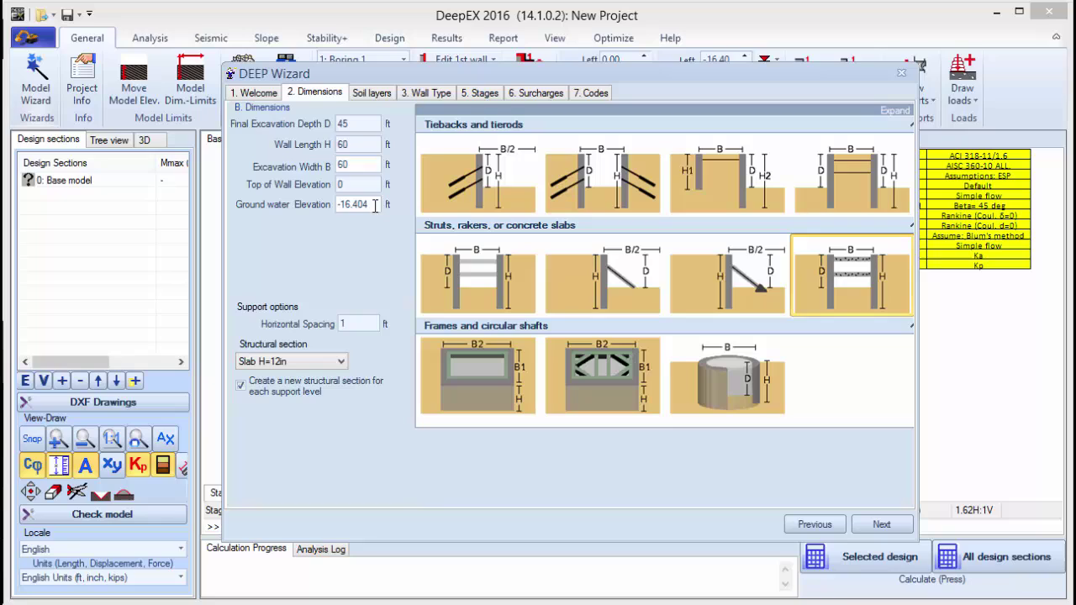
{"action": "left_click_drag", "start_coordinate": [375, 204], "coordinate": [309, 205]}
{"action": "type", "text": "-25"}
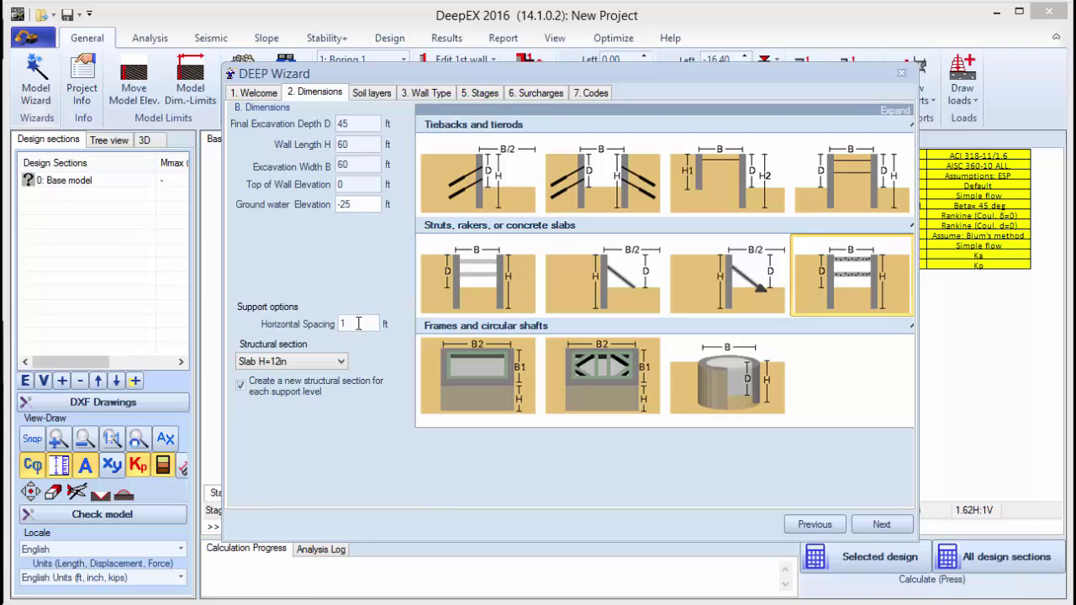
- Set the supports' structural section to Slab H=36in and proceed to the soil layer definition
{"action": "left_click", "coordinate": [310, 363]}
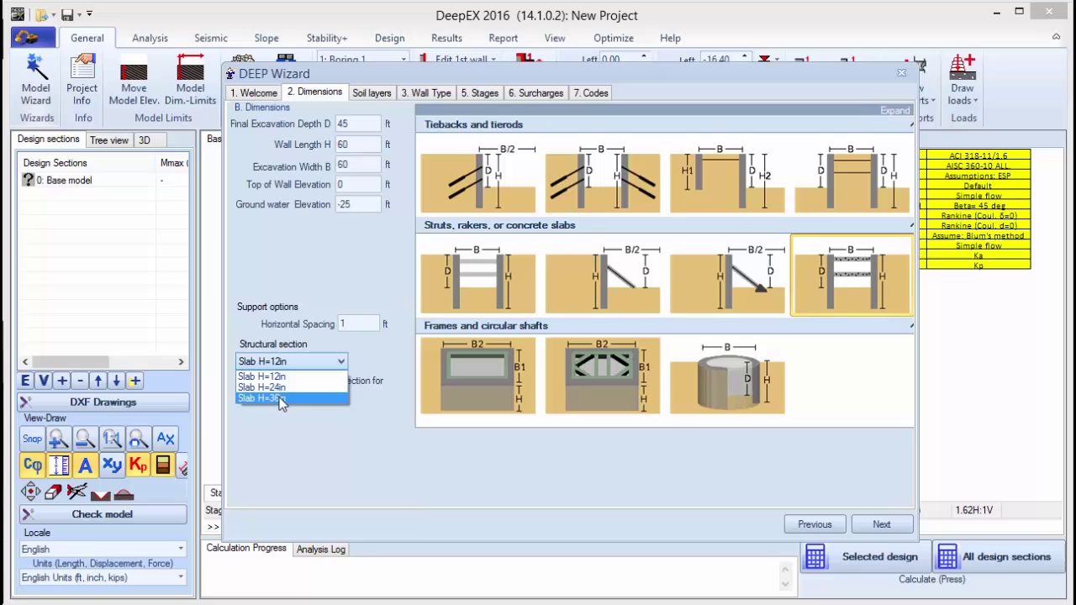
{"action": "left_click", "coordinate": [298, 396]}
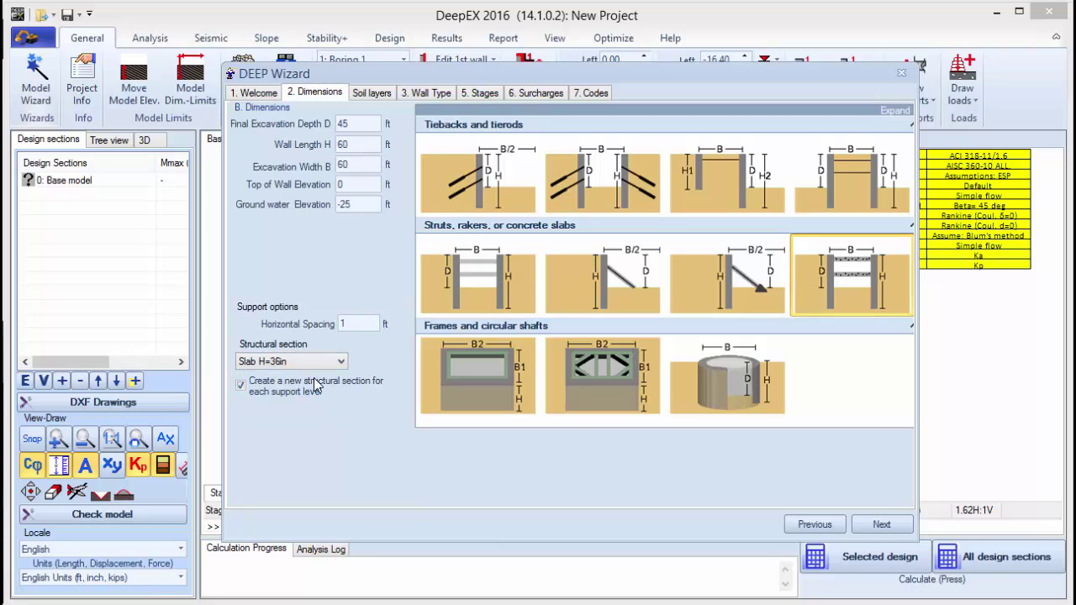
{"action": "left_click", "coordinate": [262, 390]}
{"action": "left_click", "coordinate": [882, 526]}
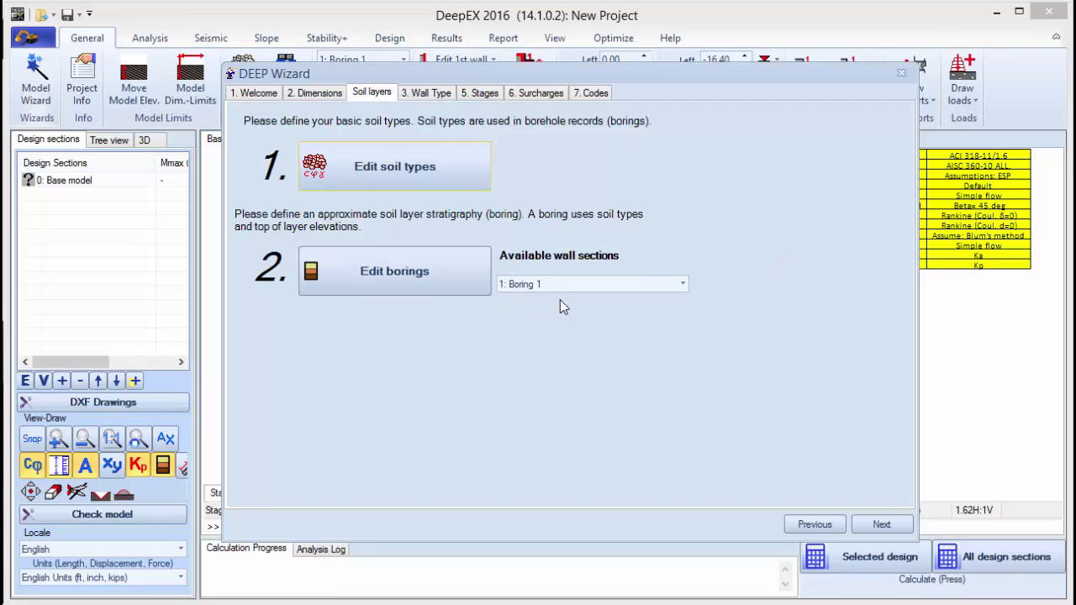
- Review the properties of the predefined soil types, including F, S1, Clay and GT
{"action": "left_click", "coordinate": [402, 173]}
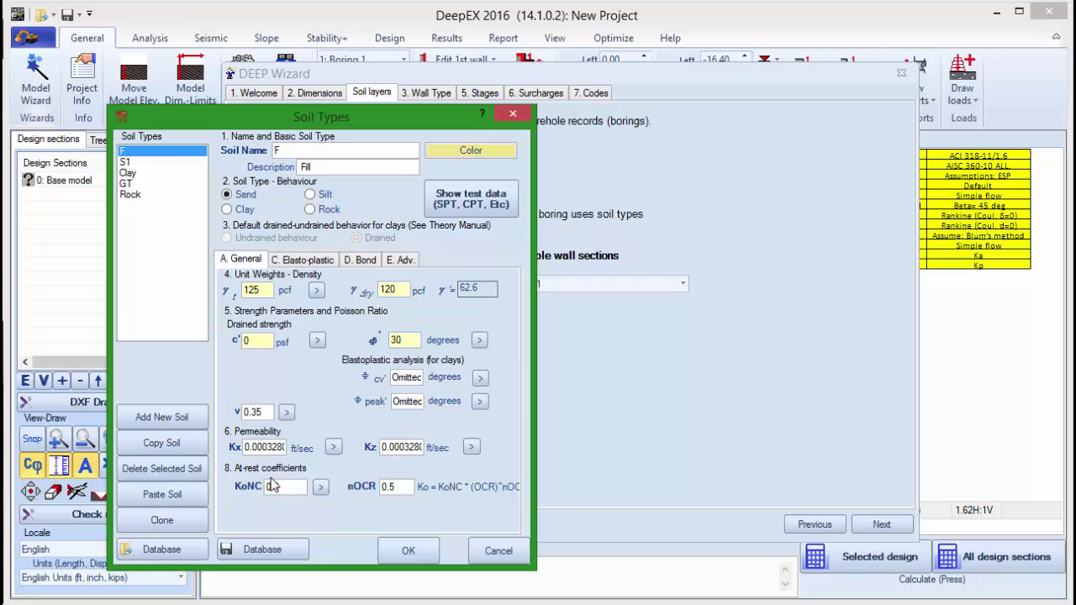
{"action": "left_click", "coordinate": [124, 162]}
{"action": "left_click", "coordinate": [127, 173]}
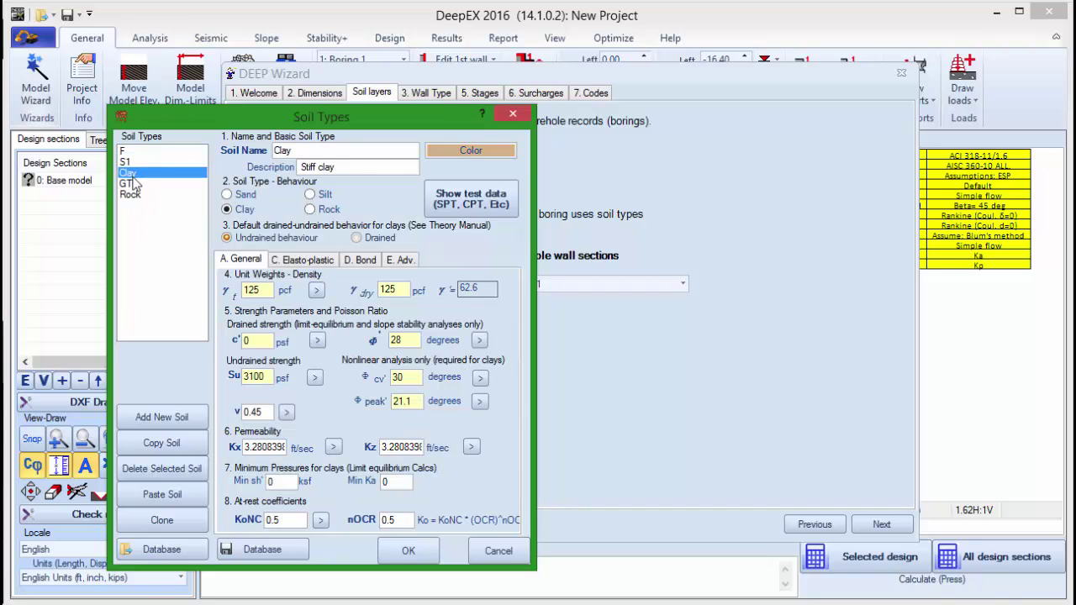
{"action": "left_click", "coordinate": [127, 183]}
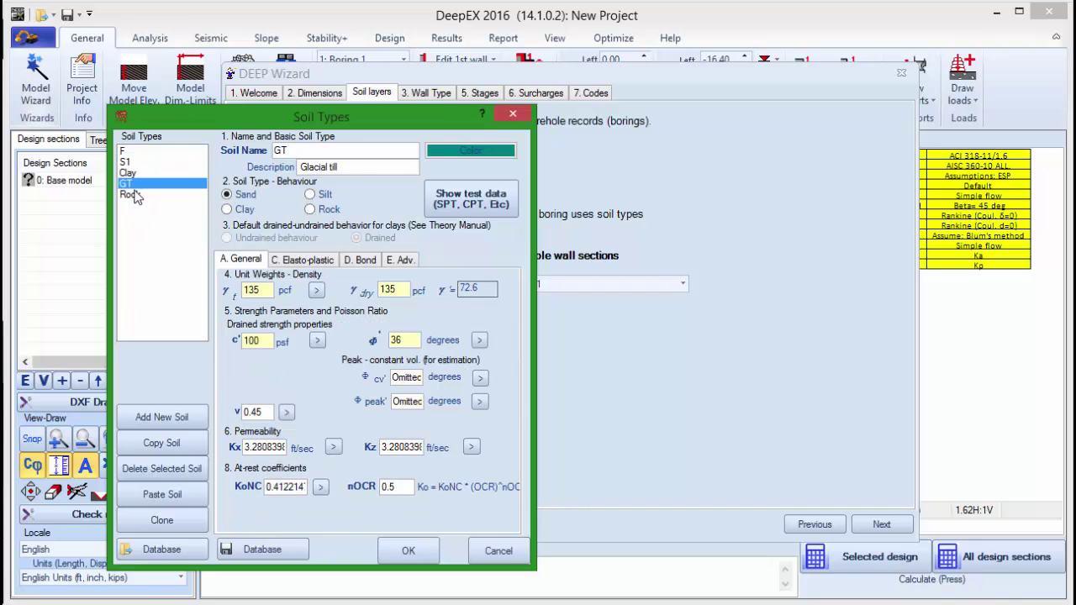
{"action": "left_click", "coordinate": [133, 152]}
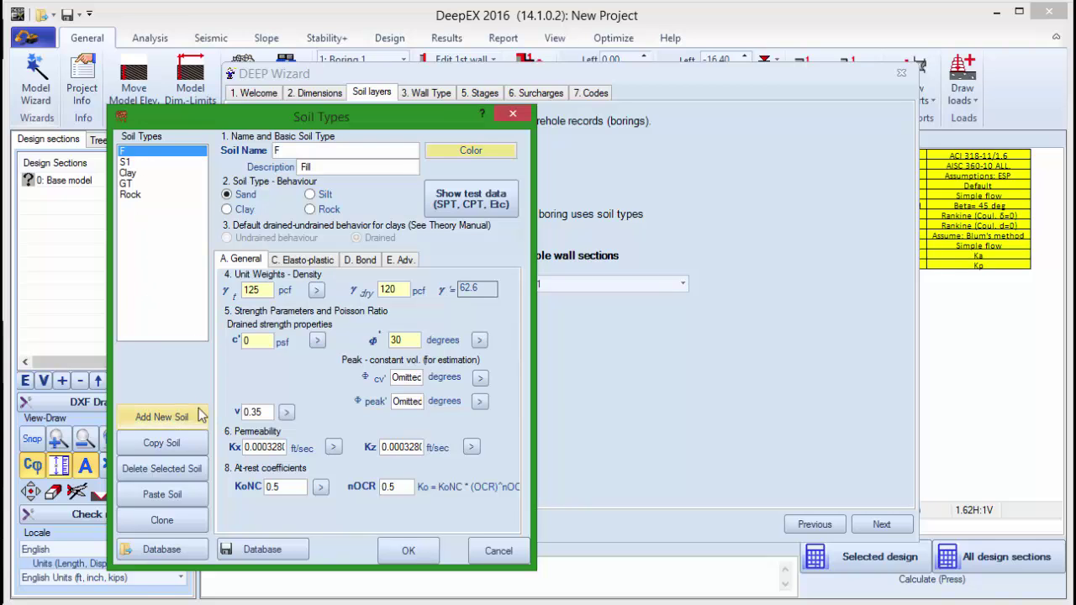
{"action": "left_click", "coordinate": [408, 550]}
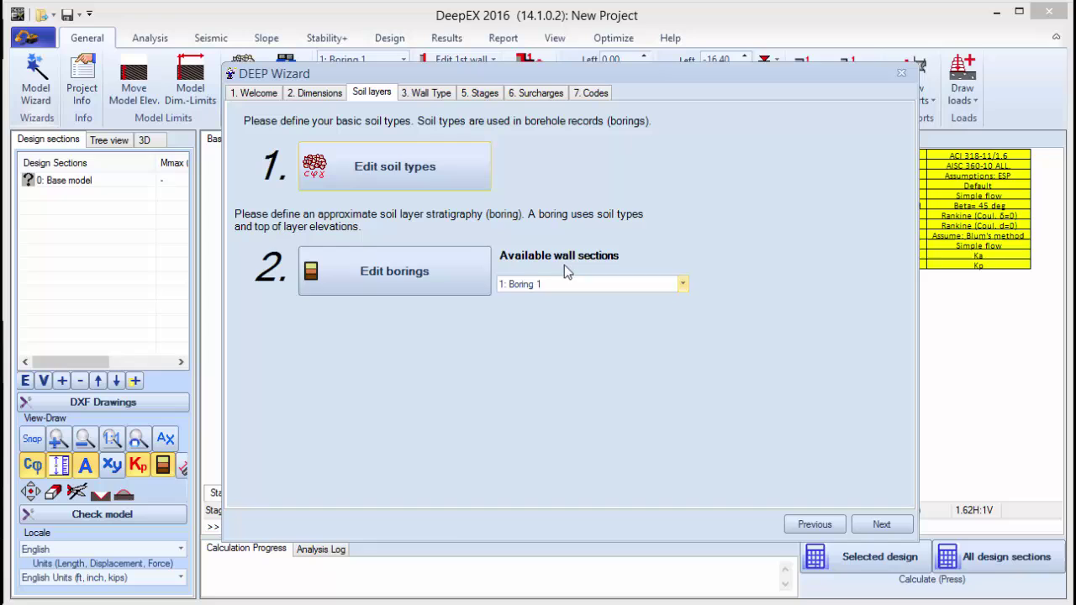
- Edit Boring 1 with the soil layer elevations readjusted, adding a second layer of soil S1 with its top at -10 ft
{"action": "left_click", "coordinate": [438, 279]}
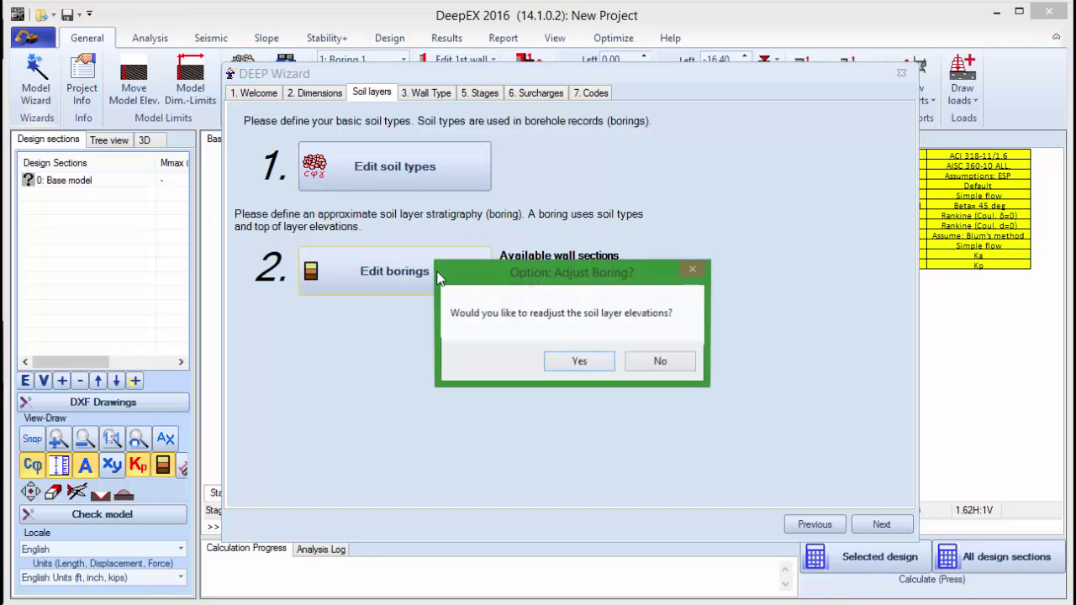
{"action": "left_click", "coordinate": [557, 364]}
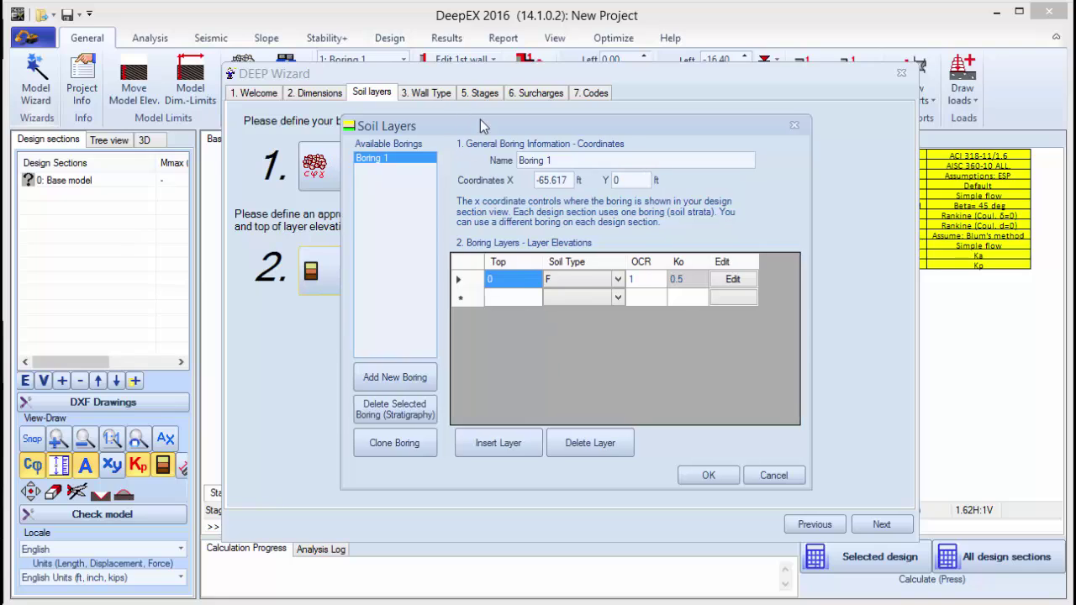
{"action": "left_click_drag", "start_coordinate": [480, 119], "coordinate": [514, 121]}
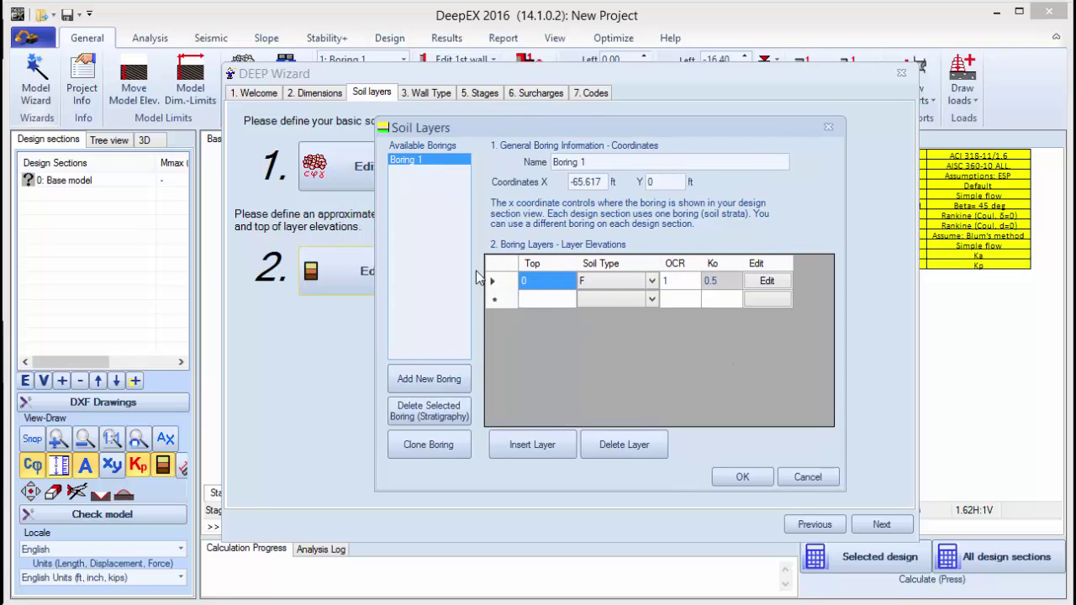
{"action": "left_click", "coordinate": [540, 299]}
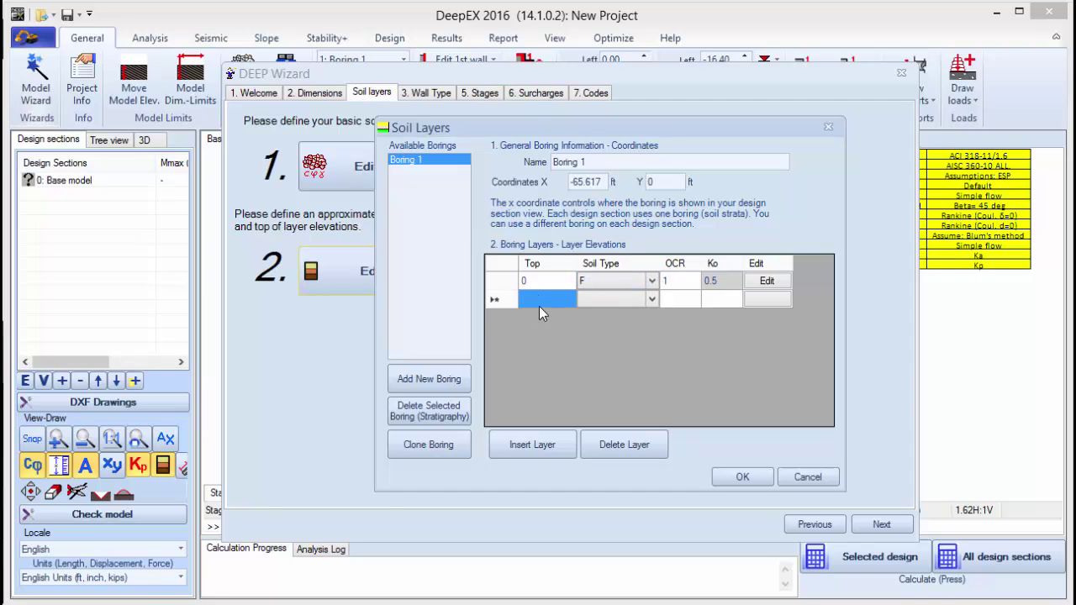
{"action": "type", "text": "-10"}
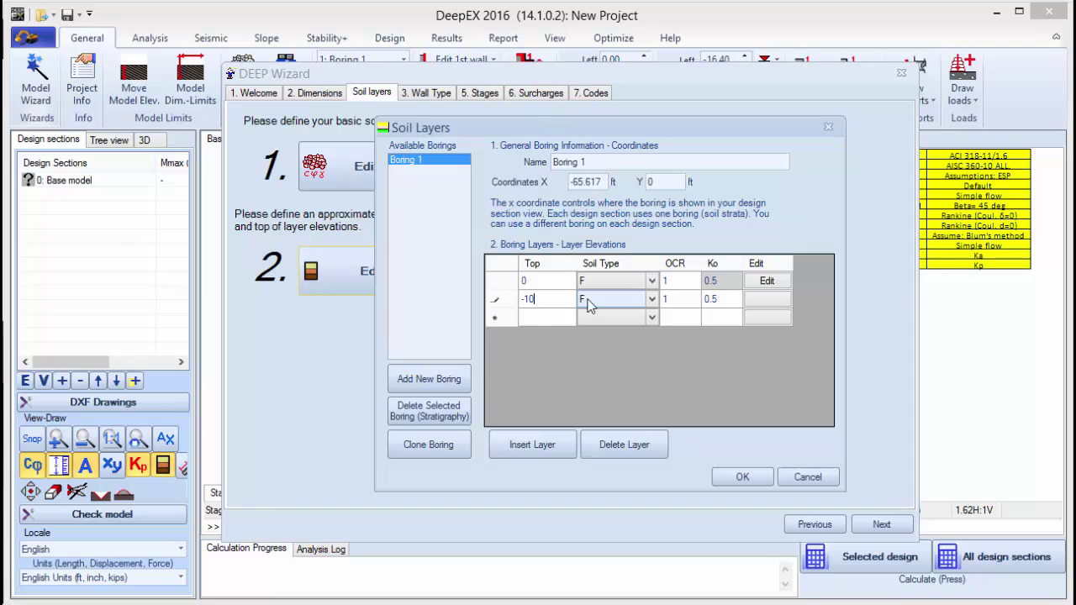
{"action": "left_click", "coordinate": [588, 304]}
{"action": "left_click", "coordinate": [652, 300]}
{"action": "left_click", "coordinate": [602, 334]}
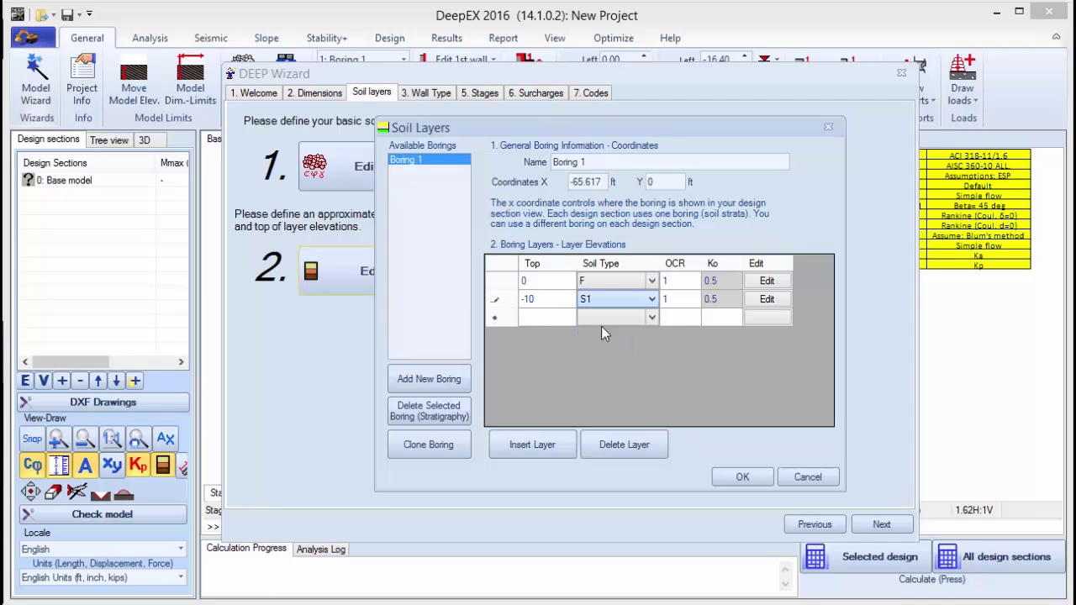
- Add a third layer of Clay to Boring 1 with its top at -30 ft
{"action": "left_click", "coordinate": [532, 317]}
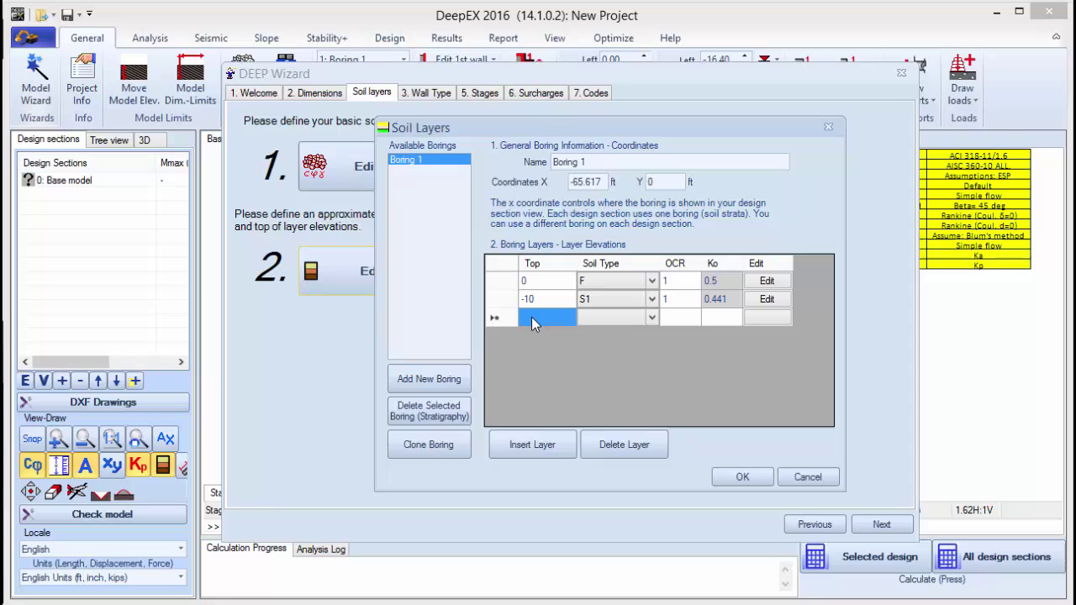
{"action": "type", "text": "-30"}
{"action": "left_click", "coordinate": [612, 316]}
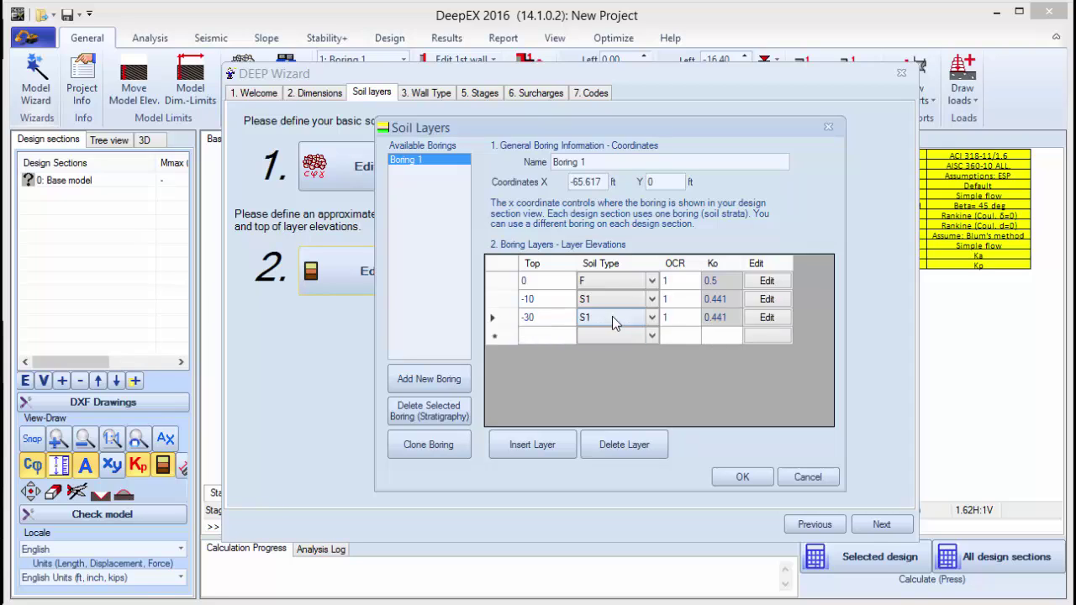
{"action": "left_click", "coordinate": [612, 316]}
{"action": "left_click", "coordinate": [595, 356]}
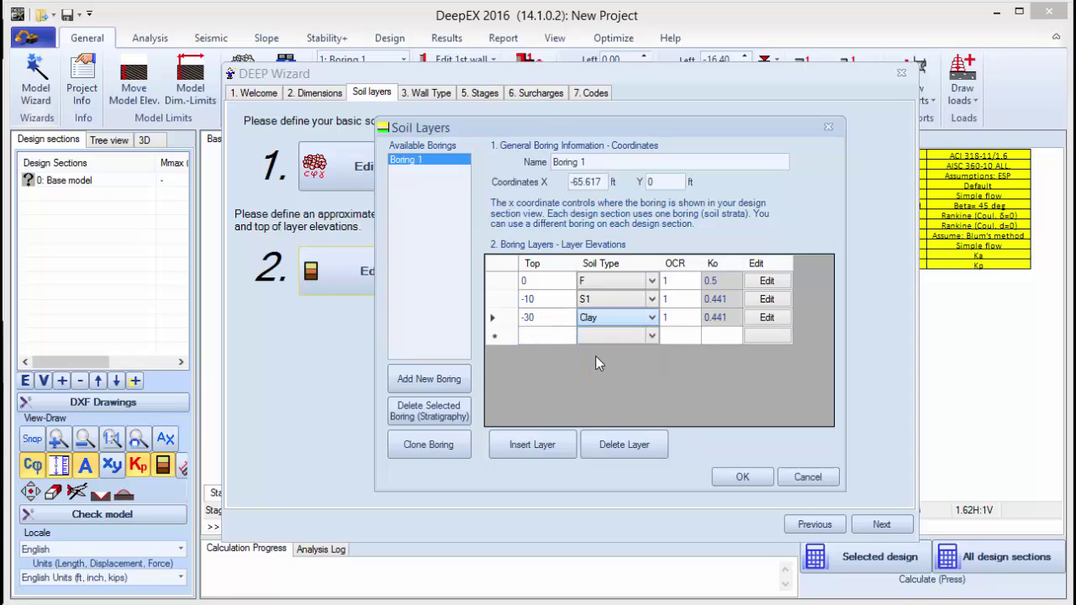
- Add a fourth layer to Boring 1 with its top at -45 ft, choose its soil type and accept the stratigraphy
{"action": "left_click", "coordinate": [536, 336]}
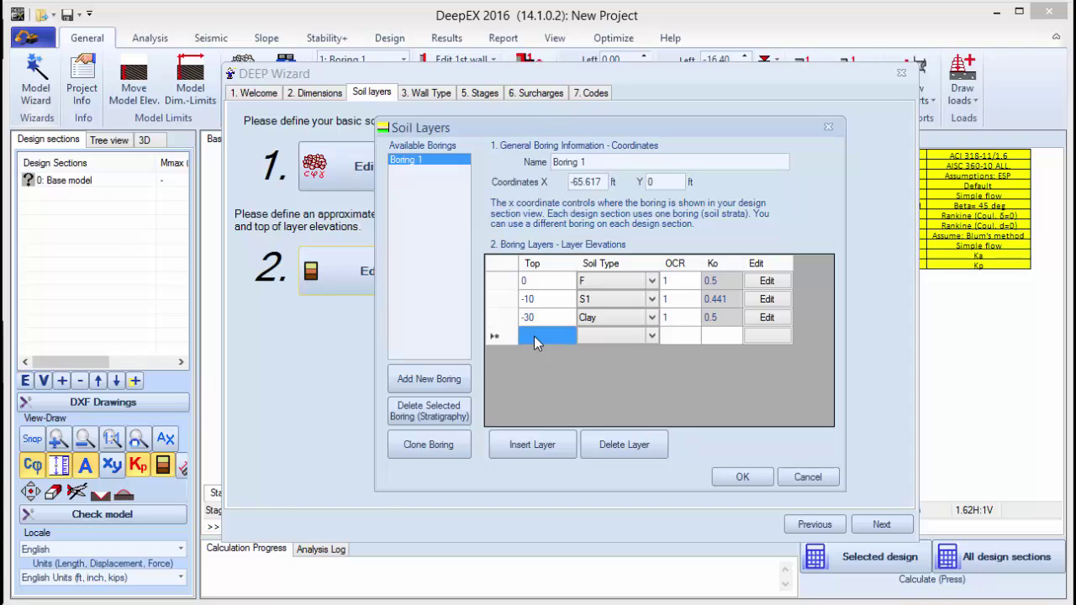
{"action": "type", "text": "-45"}
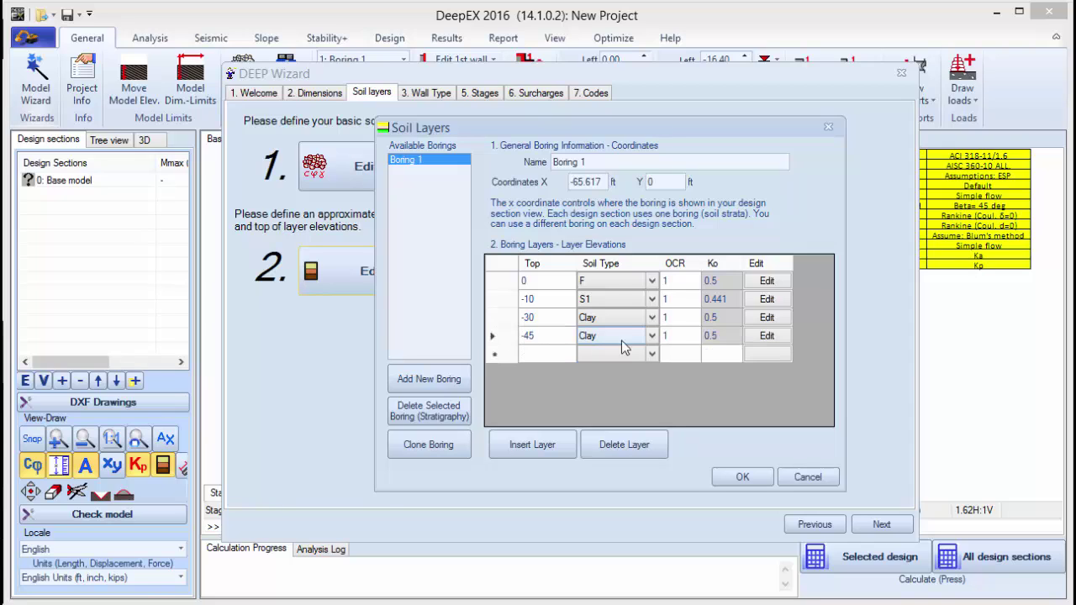
{"action": "left_click", "coordinate": [620, 343]}
{"action": "left_click", "coordinate": [620, 343]}
{"action": "left_click", "coordinate": [584, 385]}
{"action": "left_click", "coordinate": [732, 477]}
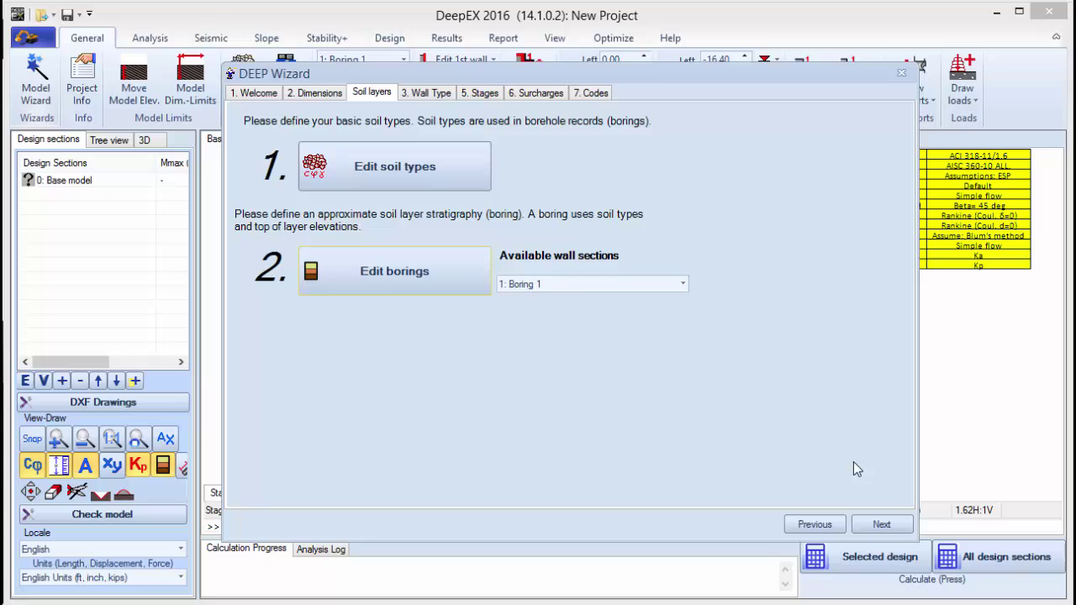
- Change Wall 1 in the wall type data to a plain rectangular diaphragm wall with a width of 2.5 ft
{"action": "left_click", "coordinate": [882, 525]}
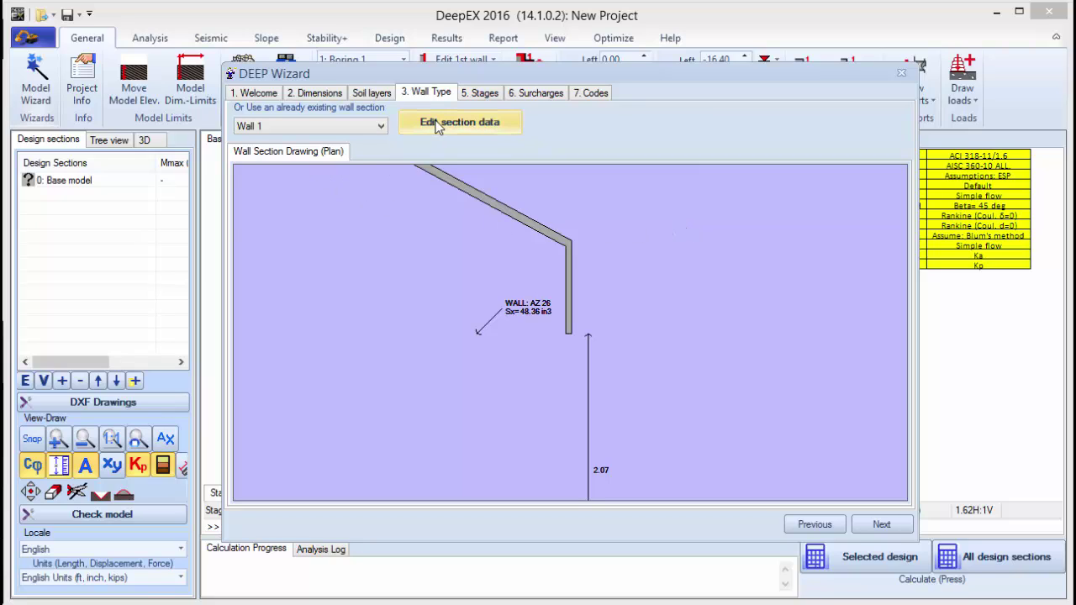
{"action": "left_click", "coordinate": [484, 127]}
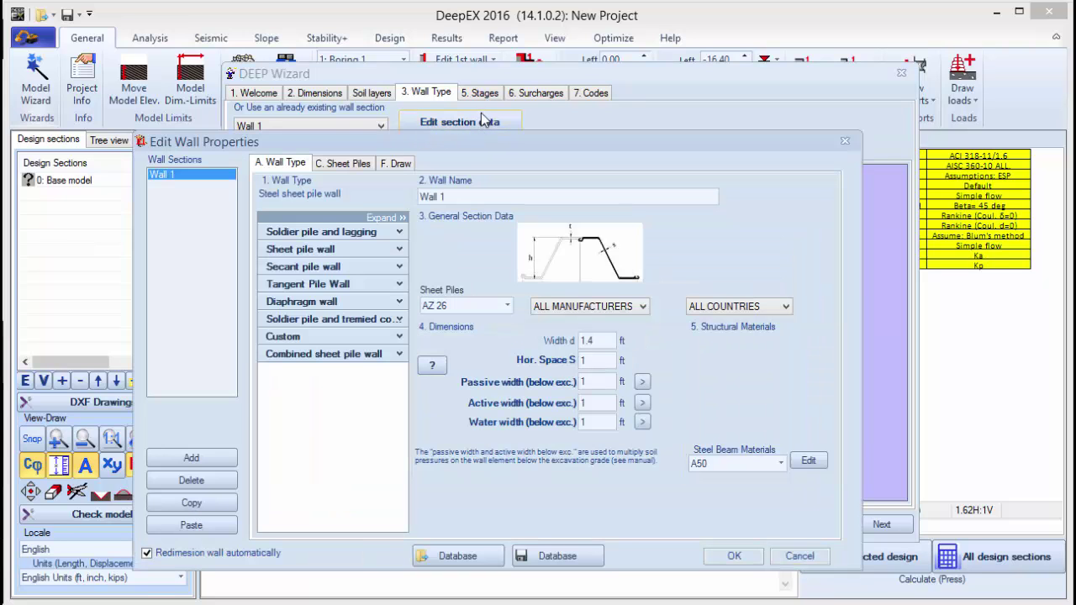
{"action": "left_click_drag", "start_coordinate": [538, 141], "coordinate": [554, 102]}
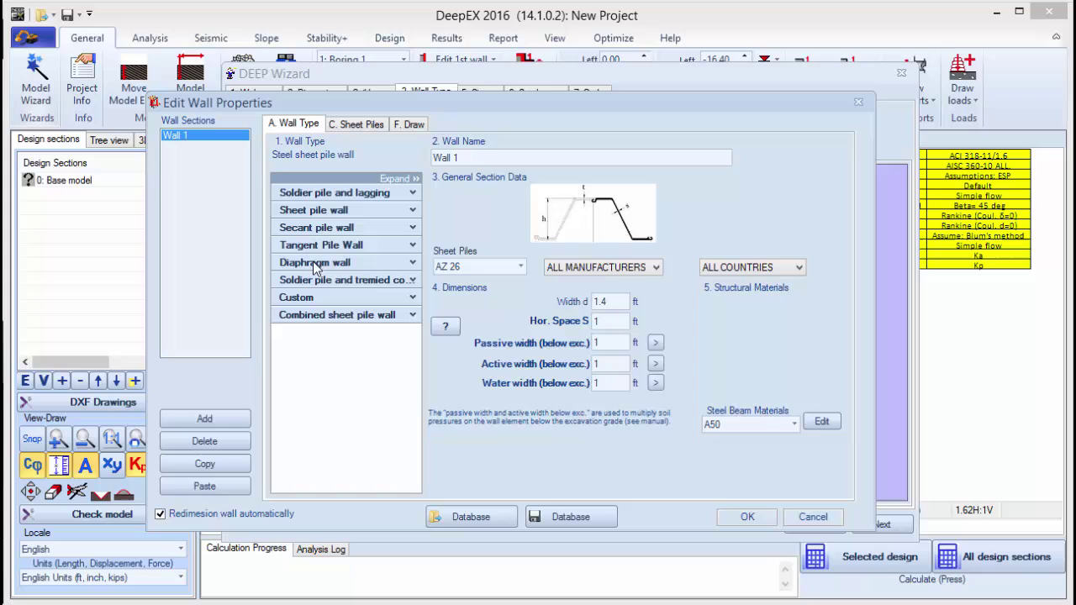
{"action": "left_click", "coordinate": [413, 264]}
{"action": "left_click", "coordinate": [338, 311]}
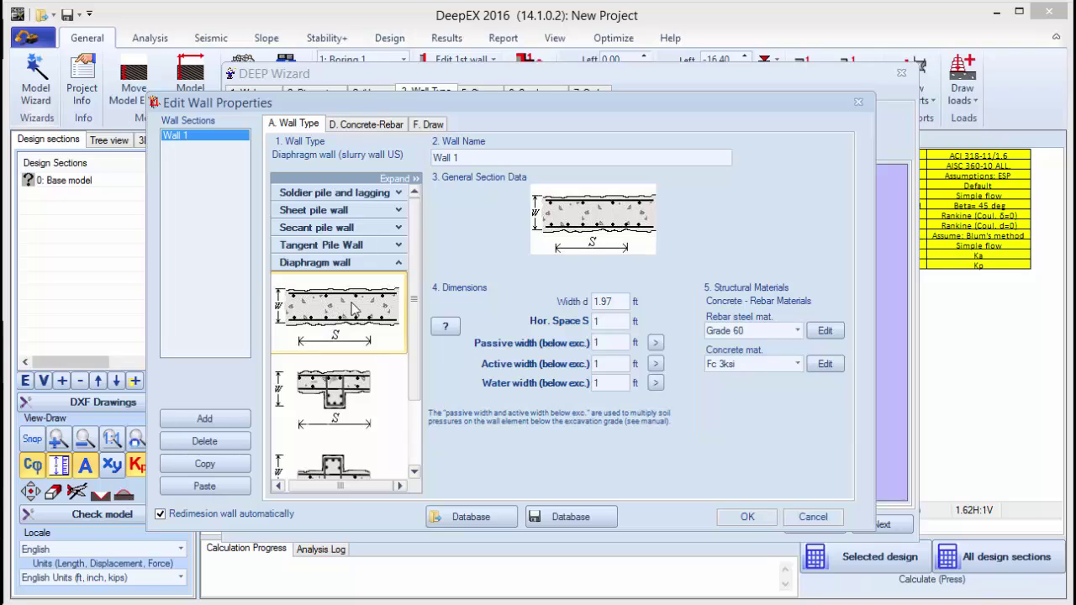
{"action": "double_click", "coordinate": [614, 304]}
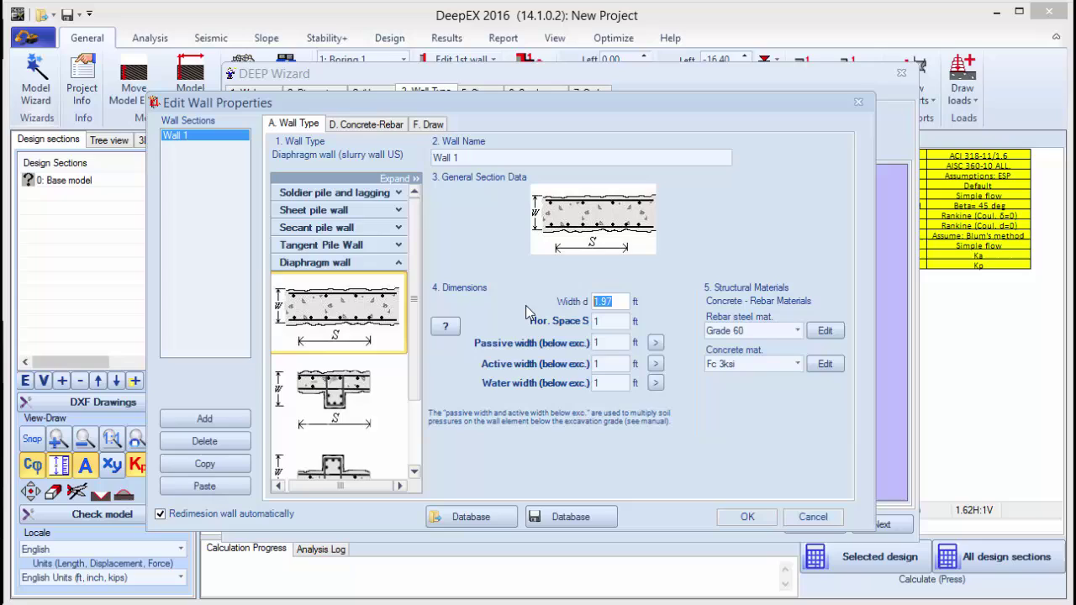
{"action": "type", "text": "2.5"}
- Set Wall 1's longitudinal reinforcement to 3 #9 bars for both the top and the bottom rebars
{"action": "left_click", "coordinate": [359, 126]}
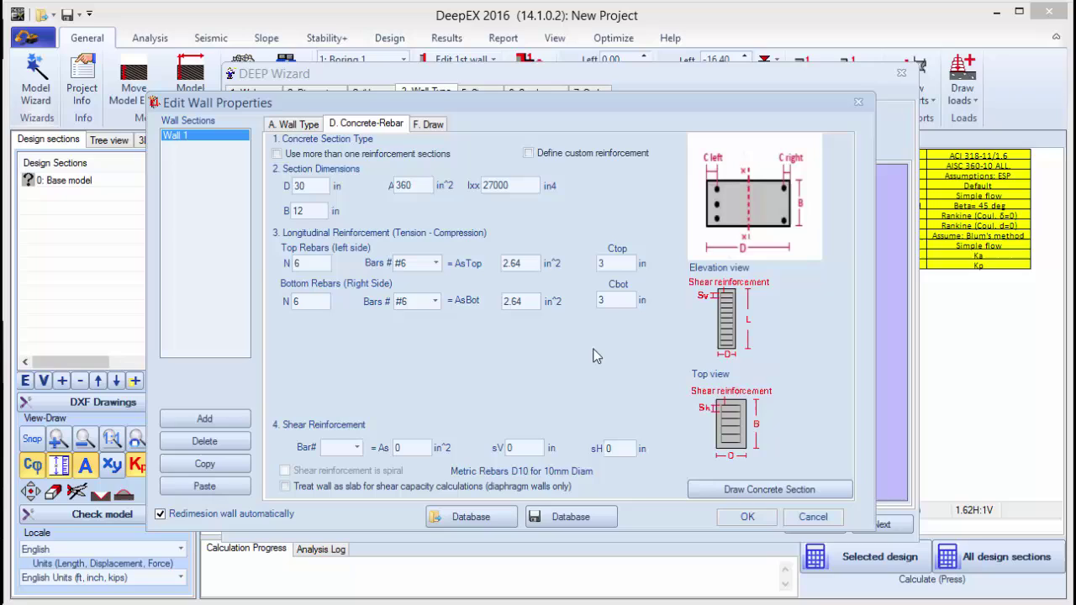
{"action": "double_click", "coordinate": [305, 266]}
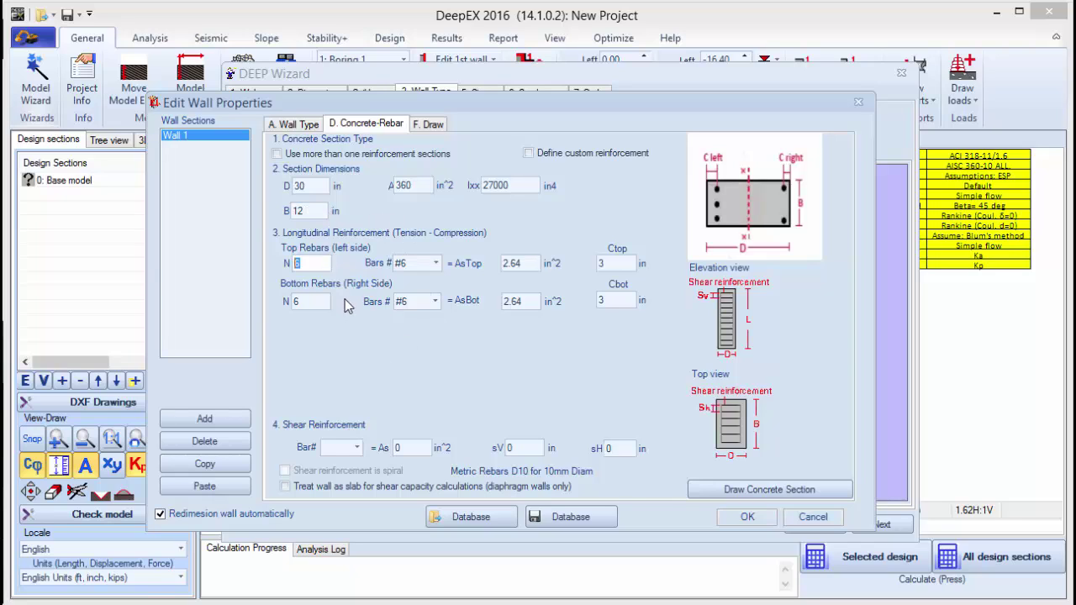
{"action": "type", "text": "3"}
{"action": "double_click", "coordinate": [312, 301]}
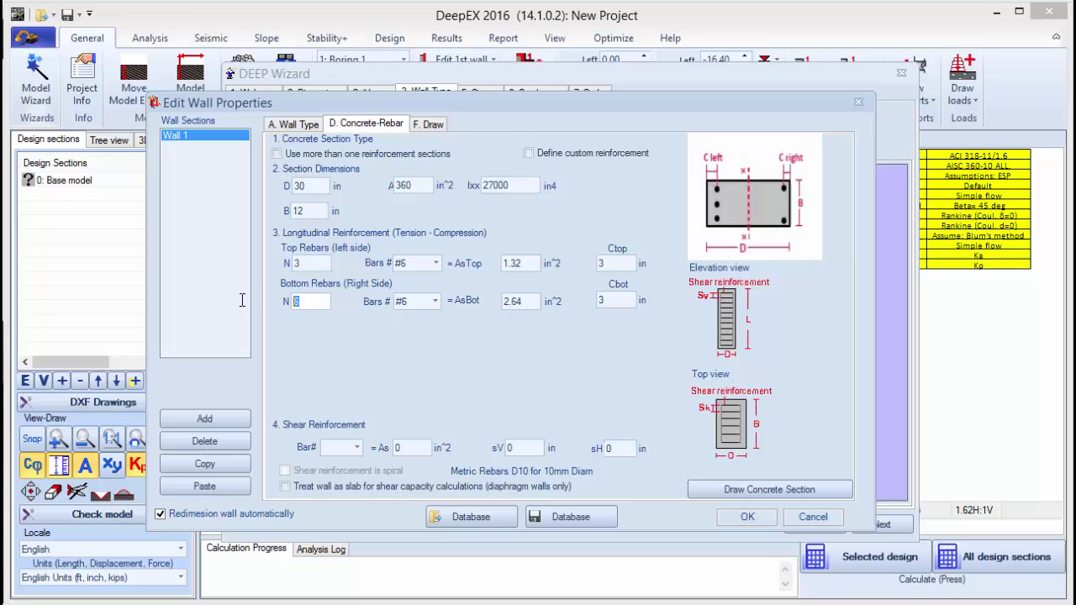
{"action": "type", "text": "3"}
{"action": "left_click", "coordinate": [436, 263]}
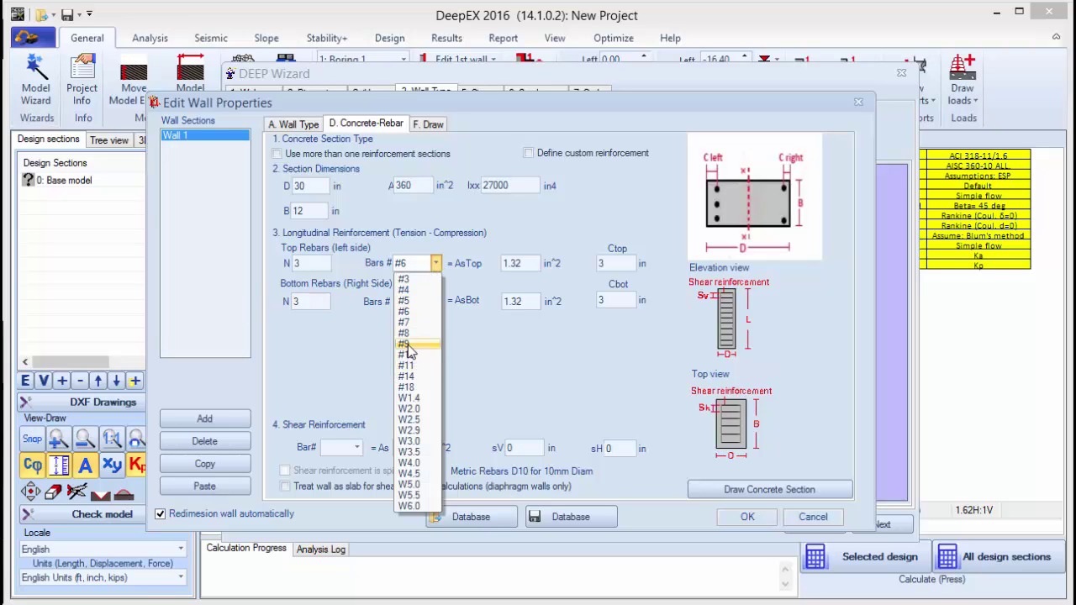
{"action": "left_click", "coordinate": [407, 345]}
{"action": "left_click", "coordinate": [436, 301]}
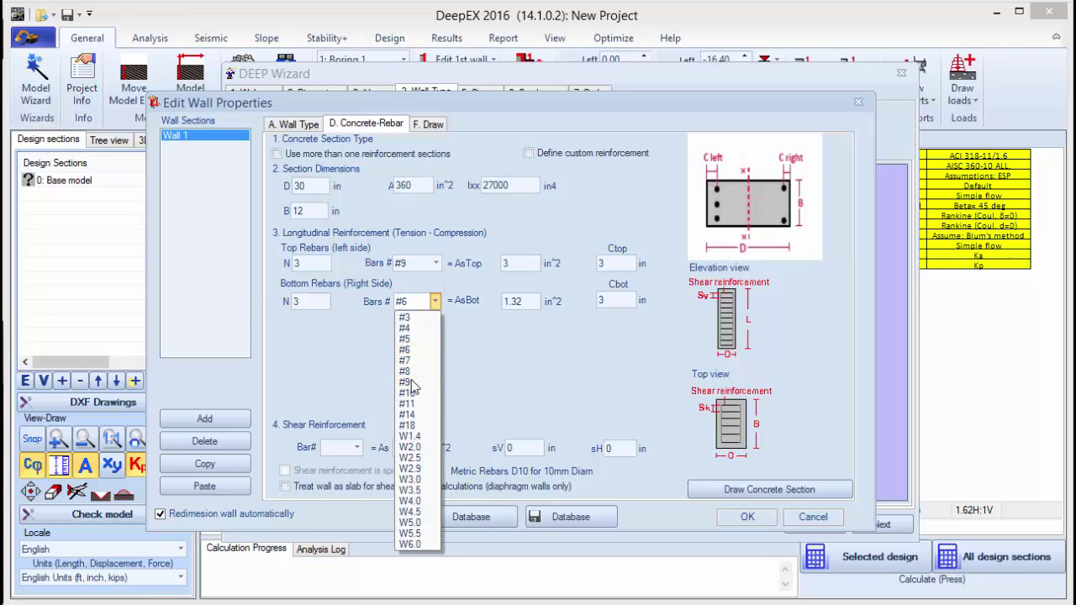
{"action": "left_click", "coordinate": [410, 383]}
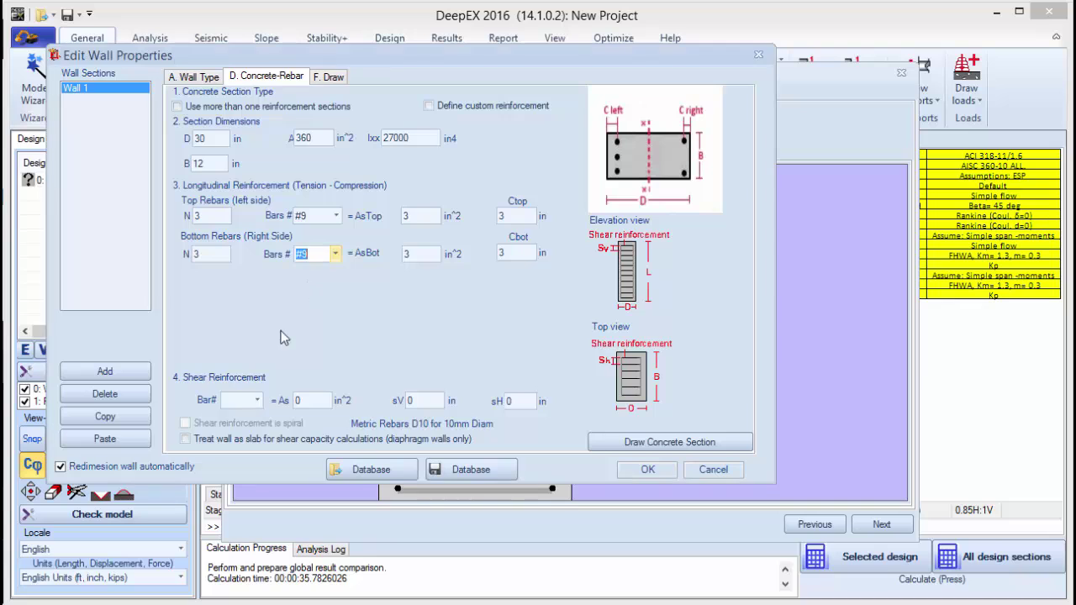
- Define Wall 1's shear reinforcement as #7 bars with sV and sH spacings of 12 in, and accept the wall properties
{"action": "left_click", "coordinate": [257, 402]}
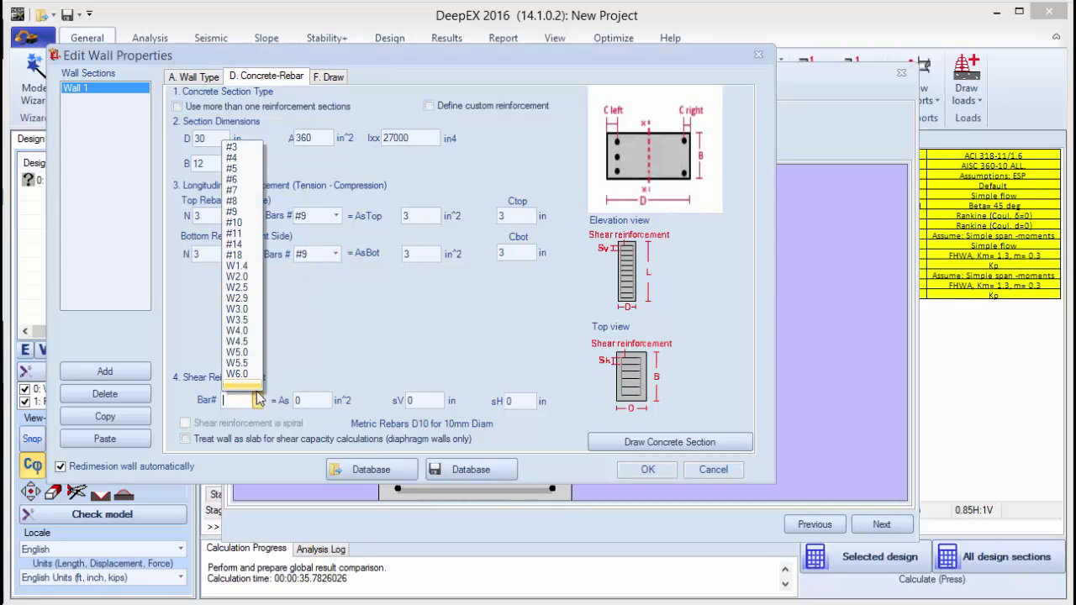
{"action": "left_click", "coordinate": [242, 195]}
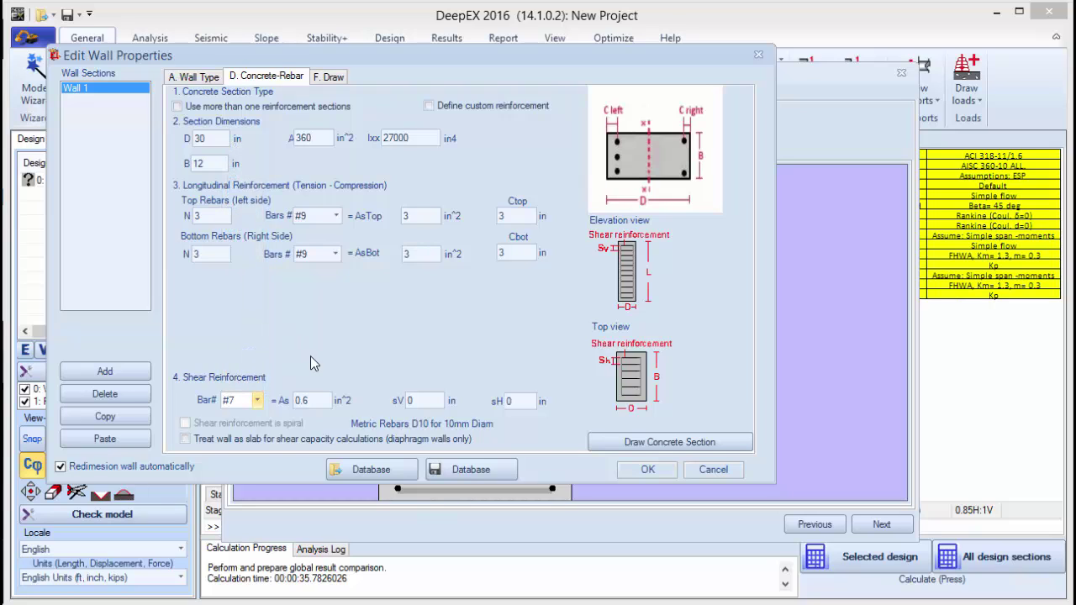
{"action": "left_click", "coordinate": [416, 401]}
{"action": "type", "text": "12"}
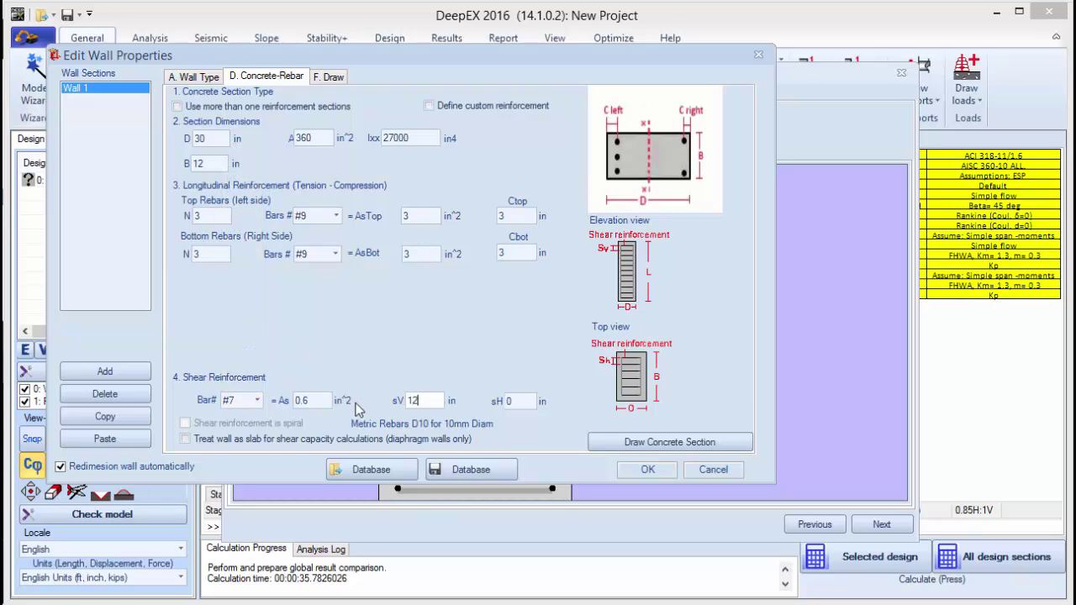
{"action": "key", "text": "Tab"}
{"action": "type", "text": "12"}
{"action": "left_click", "coordinate": [647, 471]}
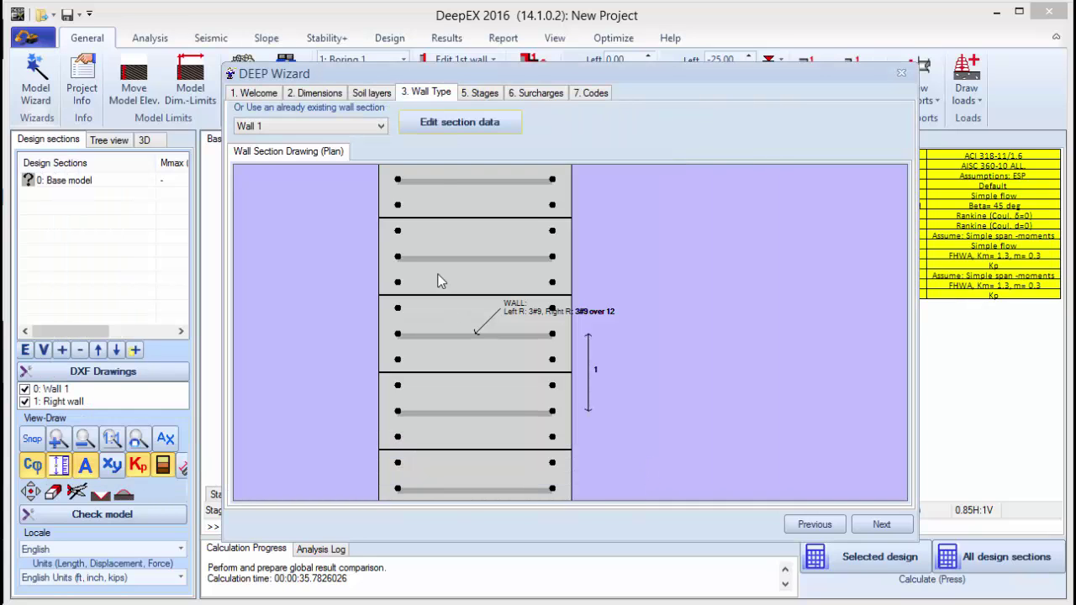
- Tabulate the first three support depths for the construction stages as 1.5, 15 and 30 ft
{"action": "left_click", "coordinate": [885, 523]}
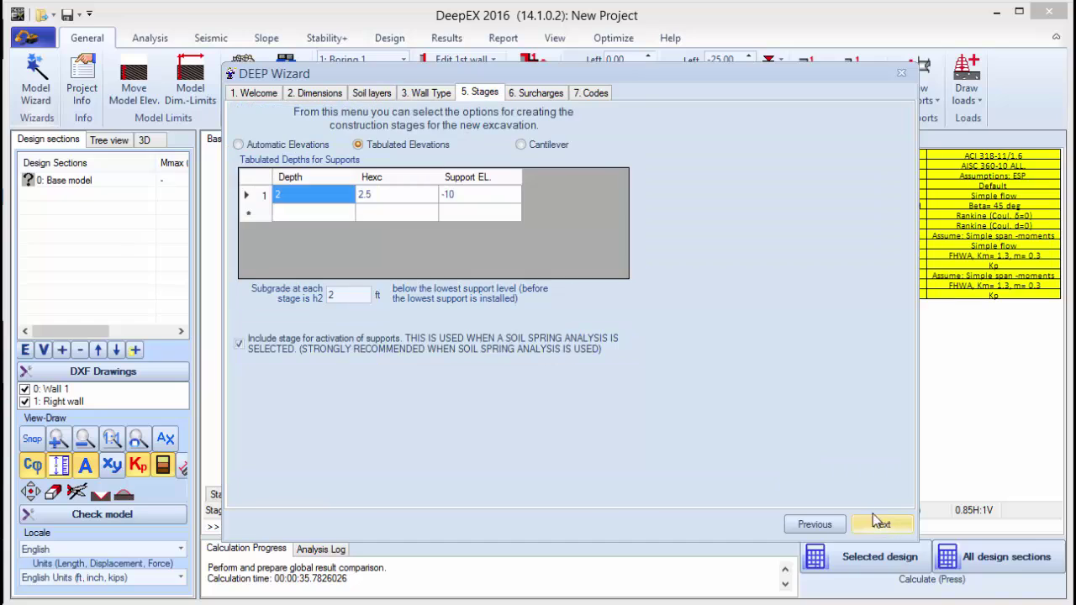
{"action": "left_click", "coordinate": [293, 195]}
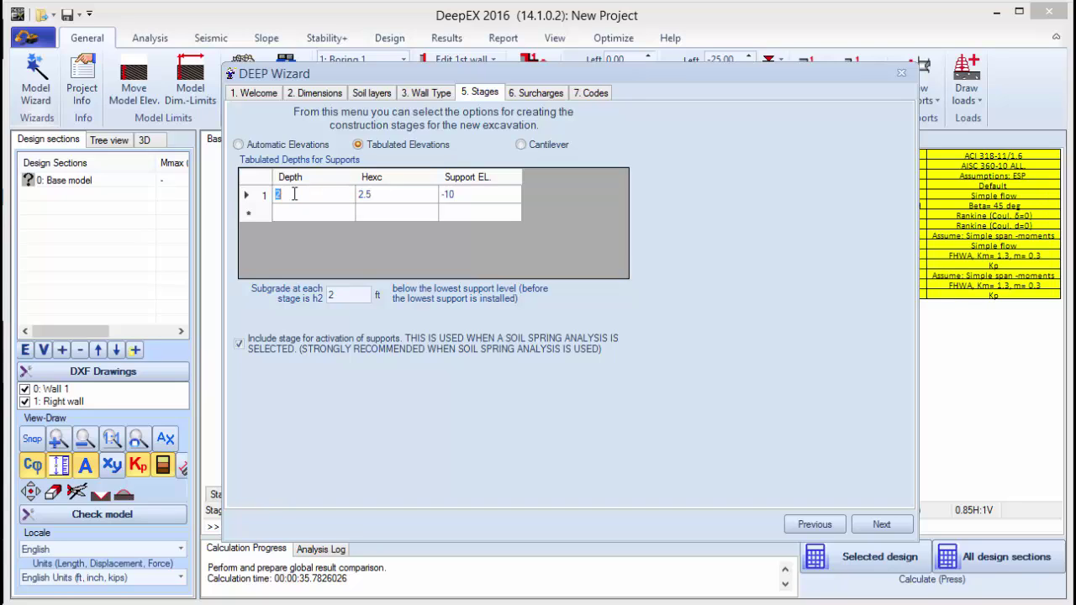
{"action": "type", "text": "1.5"}
{"action": "left_click", "coordinate": [295, 211]}
{"action": "left_click", "coordinate": [301, 199]}
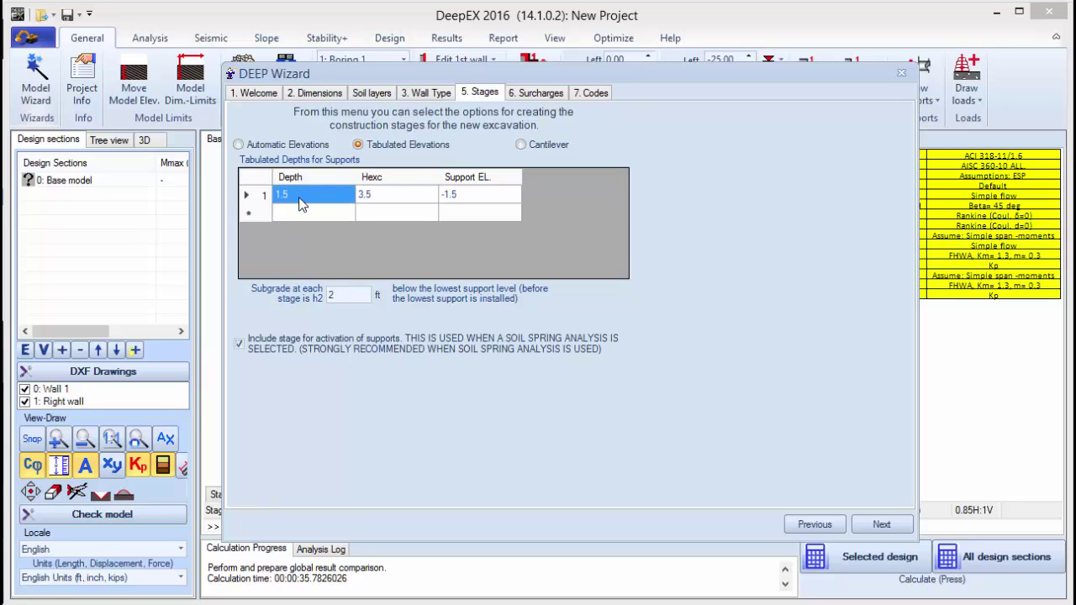
{"action": "left_click", "coordinate": [301, 213]}
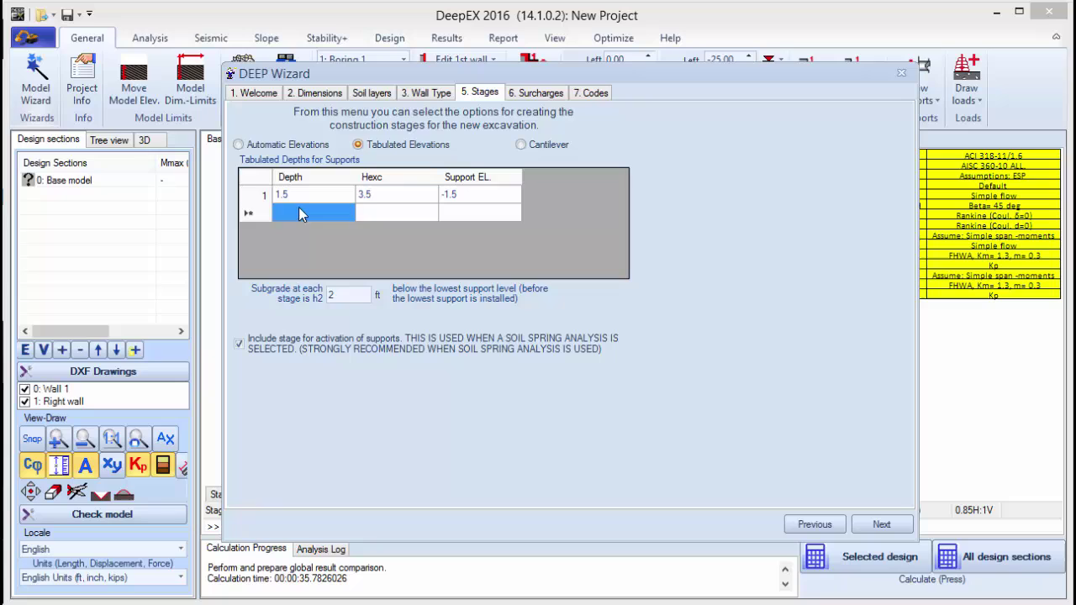
{"action": "type", "text": "15"}
{"action": "left_click", "coordinate": [301, 231]}
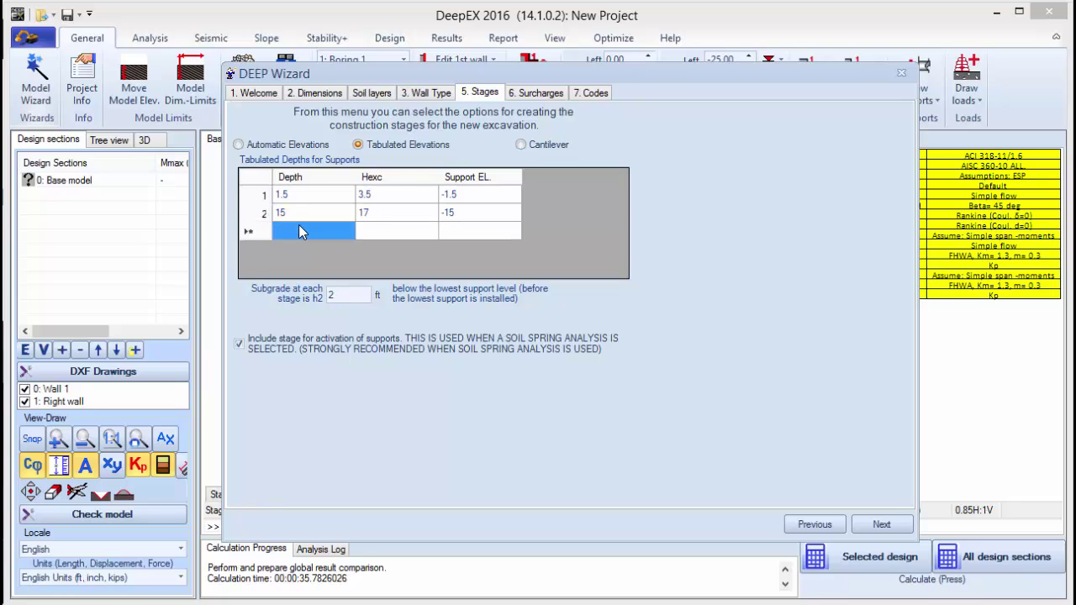
{"action": "type", "text": "30"}
- Add a fourth support to the stages table at a depth of 43.5 ft
{"action": "left_click", "coordinate": [303, 250]}
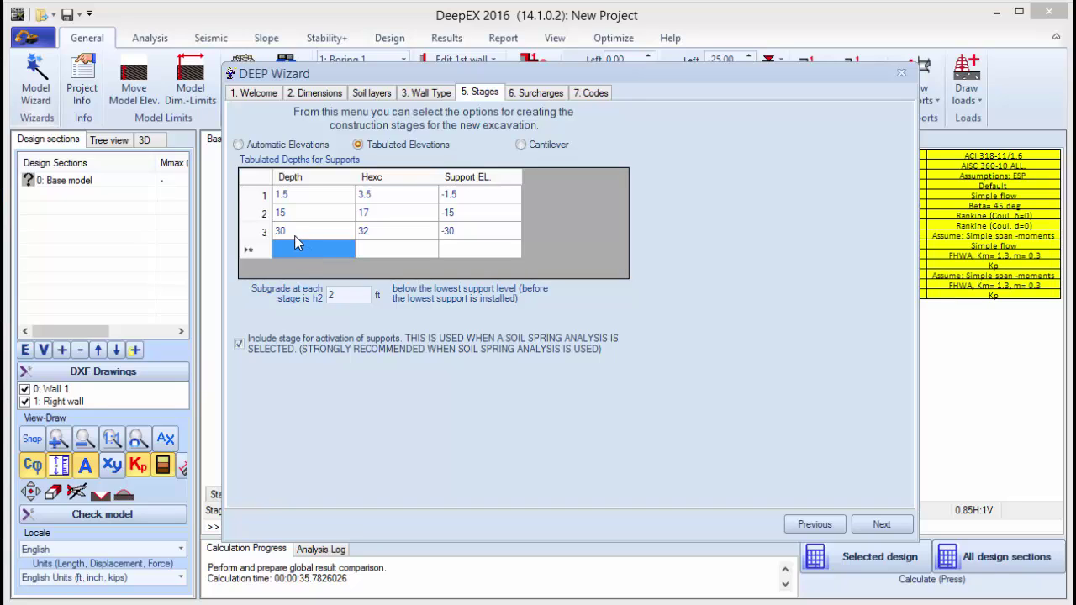
{"action": "type", "text": "43"}
{"action": "key", "text": "Tab"}
{"action": "type", "text": "40"}
{"action": "key", "text": "Tab"}
{"action": "type", "text": "-40"}
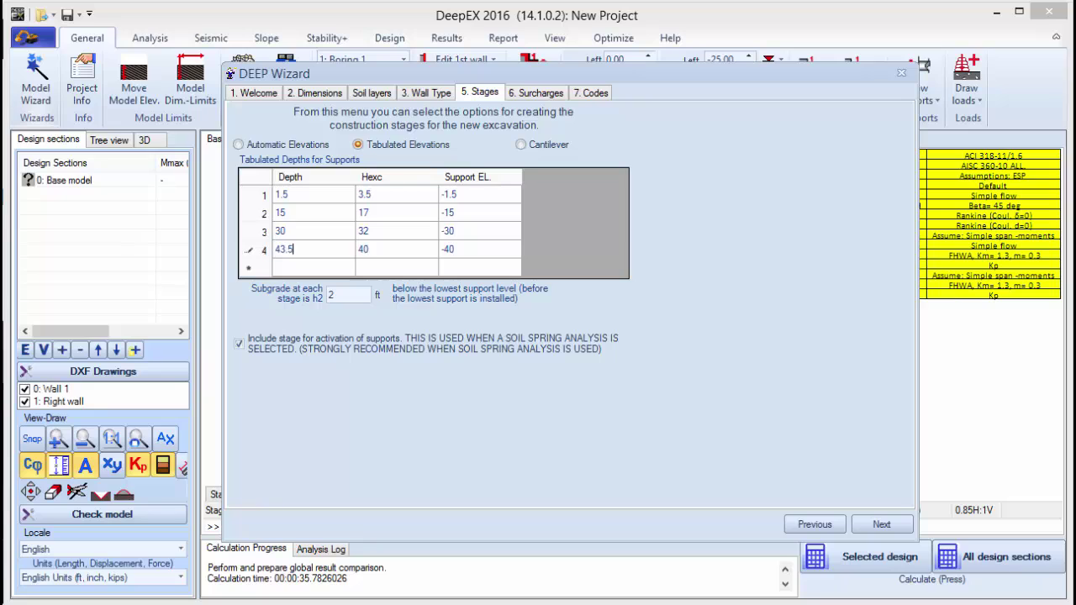
{"action": "left_click", "coordinate": [290, 265]}
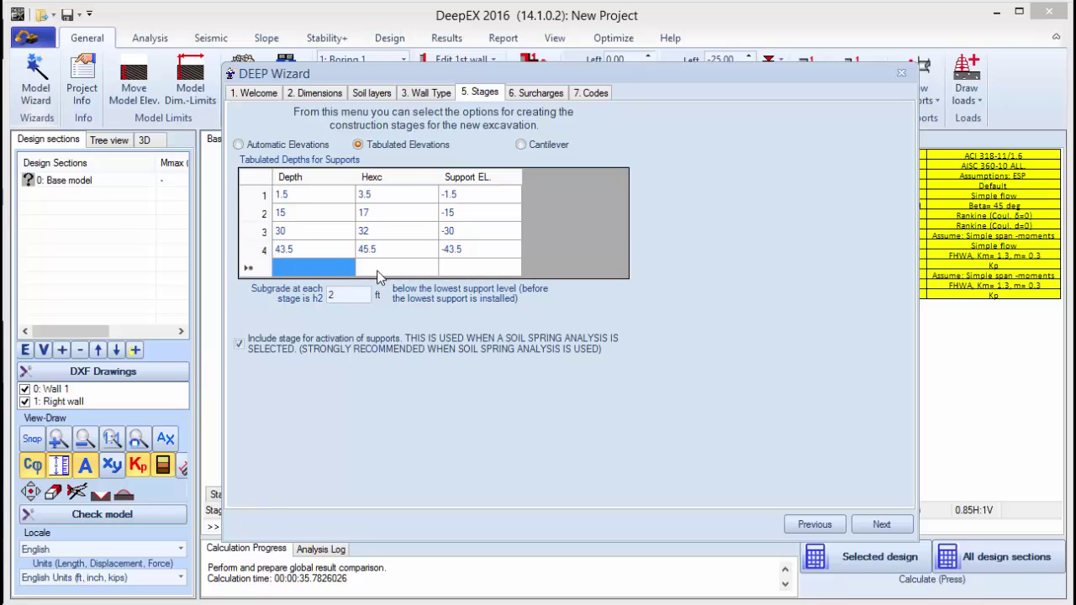
- Use a strip load with its default values as the wall surcharge, keep the default code settings and finish the wizard
{"action": "left_click", "coordinate": [882, 525]}
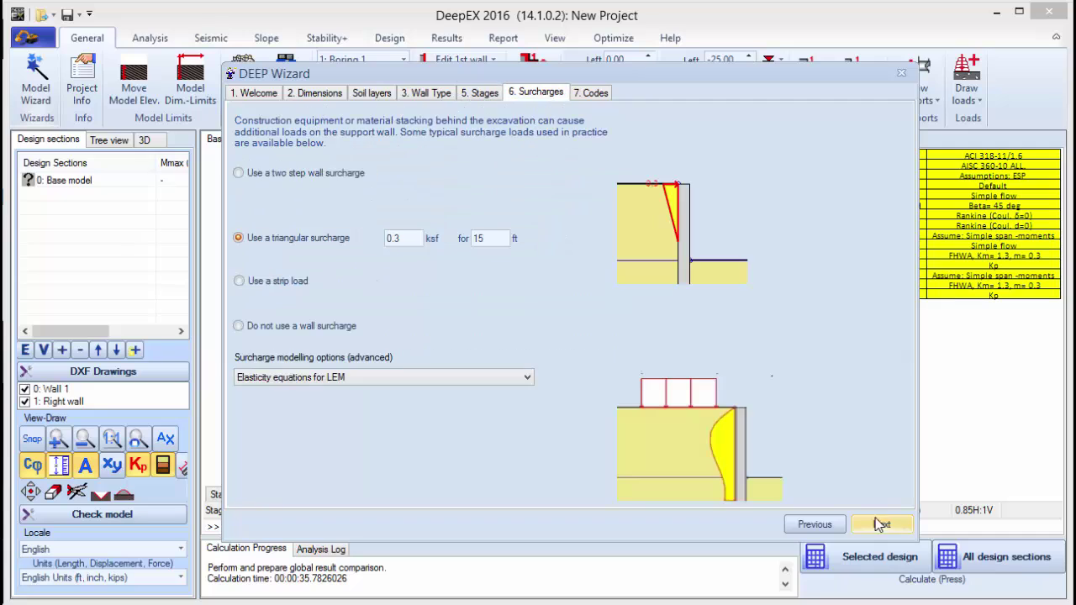
{"action": "left_click", "coordinate": [268, 283]}
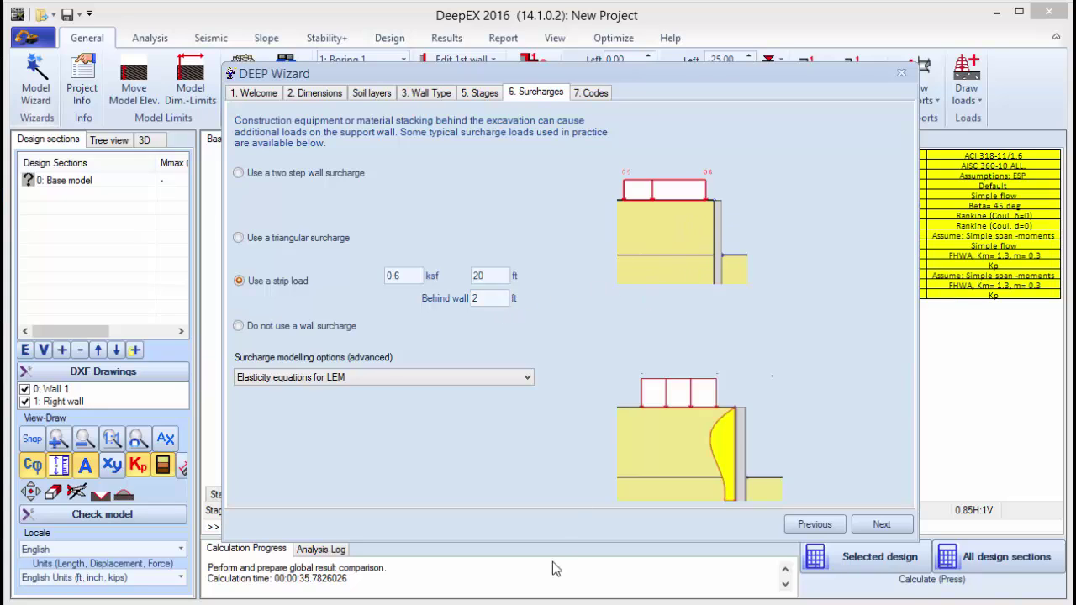
{"action": "left_click", "coordinate": [881, 524]}
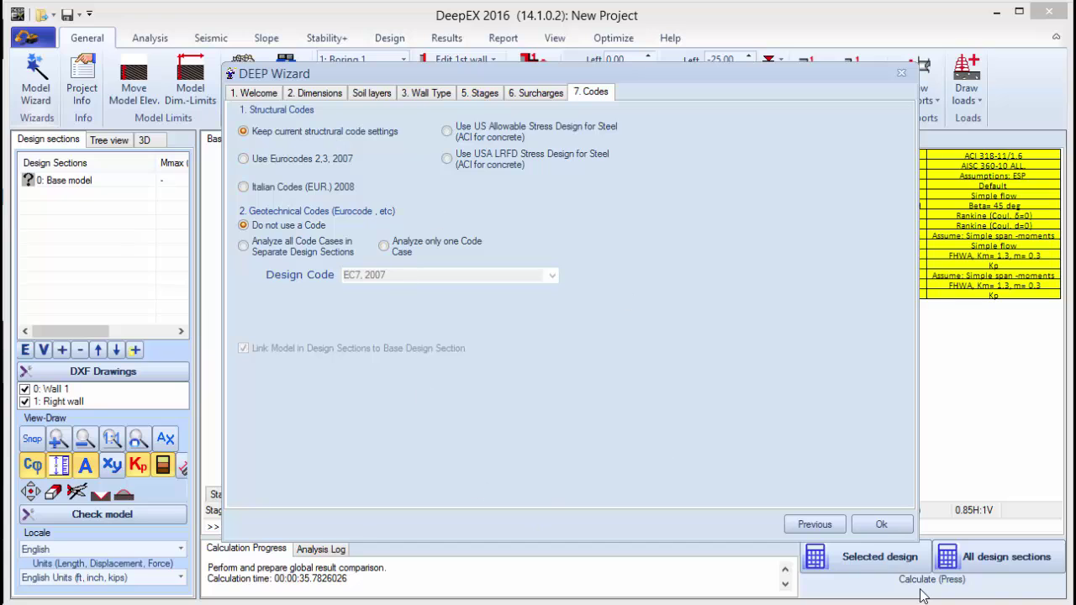
{"action": "left_click", "coordinate": [883, 522]}
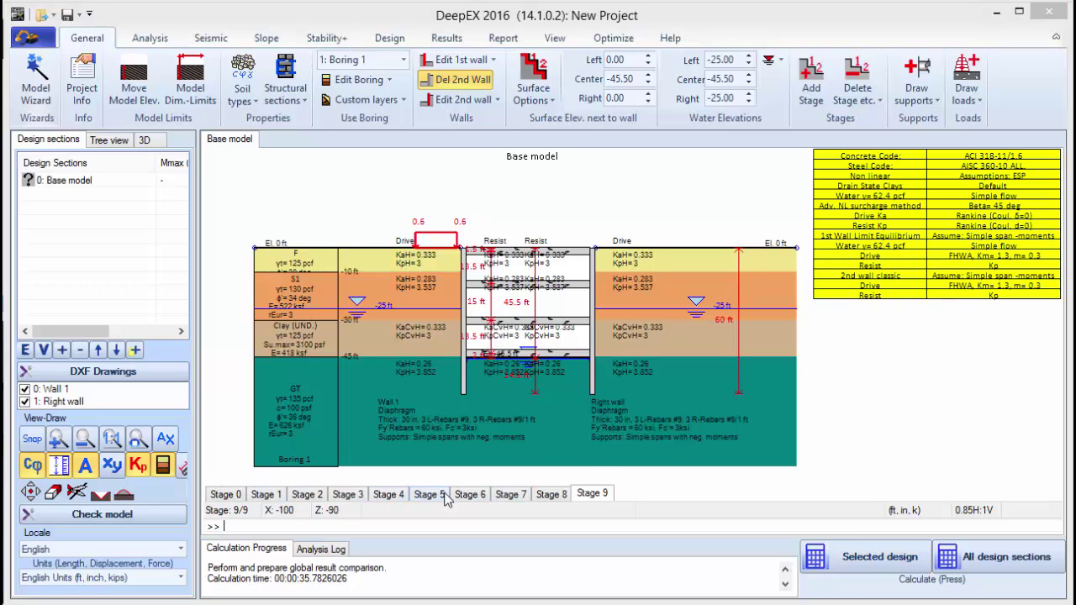
- Review the excavation levels, slab supports and surcharge in the generated construction stages from Stage 0 to Stage 9
{"action": "left_click", "coordinate": [224, 495]}
{"action": "left_click", "coordinate": [265, 496]}
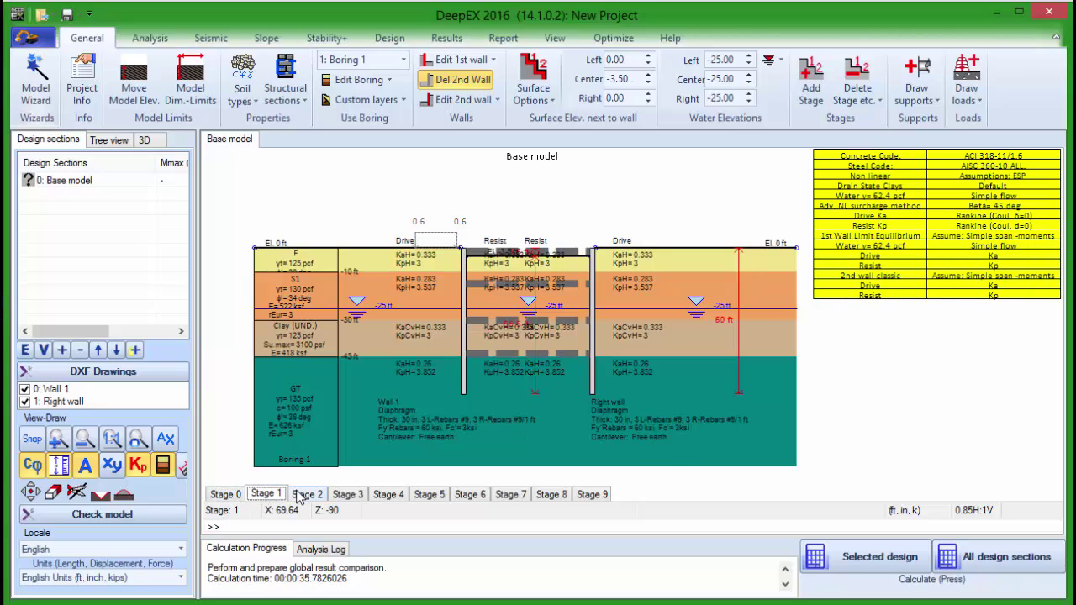
{"action": "left_click", "coordinate": [303, 495]}
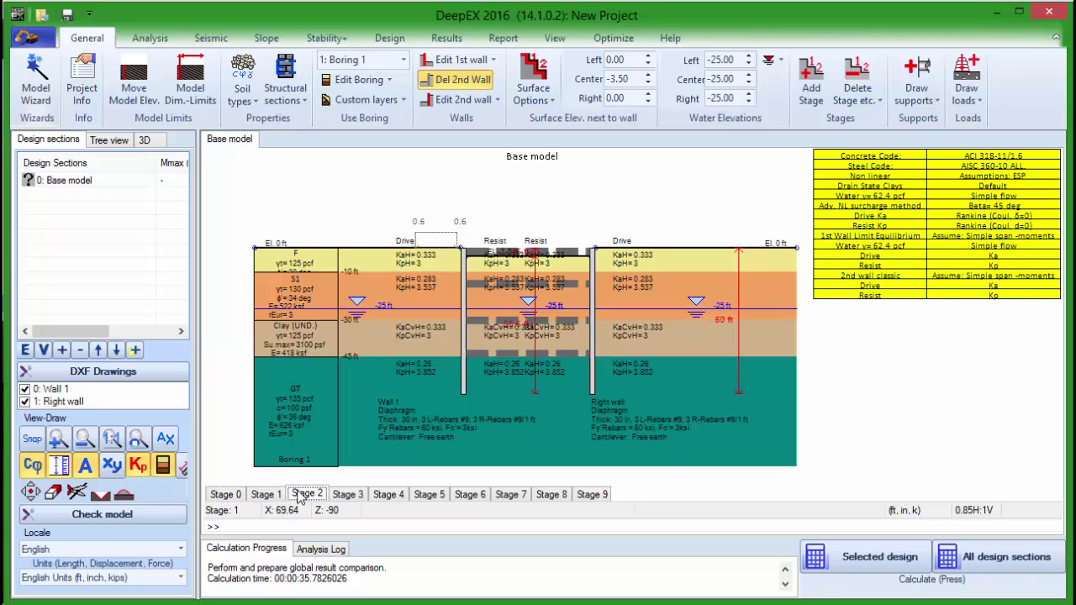
{"action": "left_click", "coordinate": [349, 496]}
{"action": "left_click", "coordinate": [401, 497]}
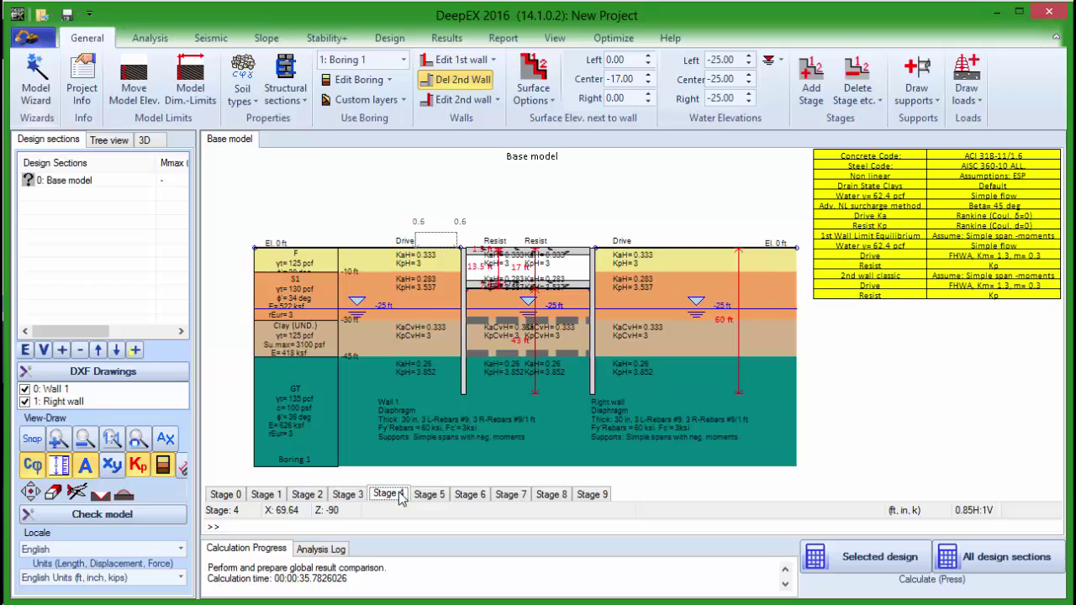
{"action": "left_click", "coordinate": [437, 499]}
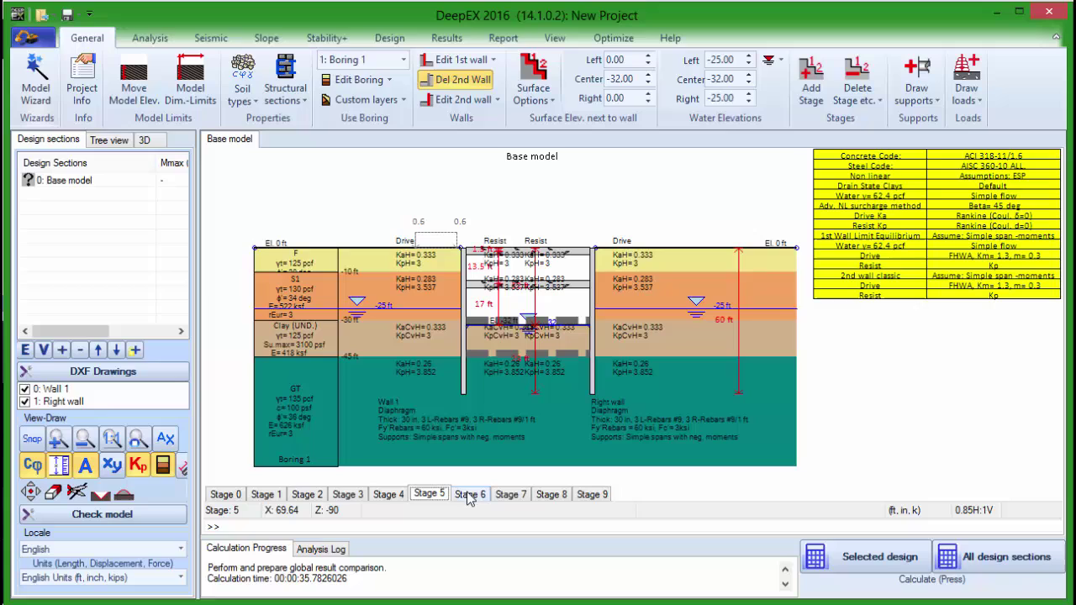
{"action": "left_click", "coordinate": [469, 496]}
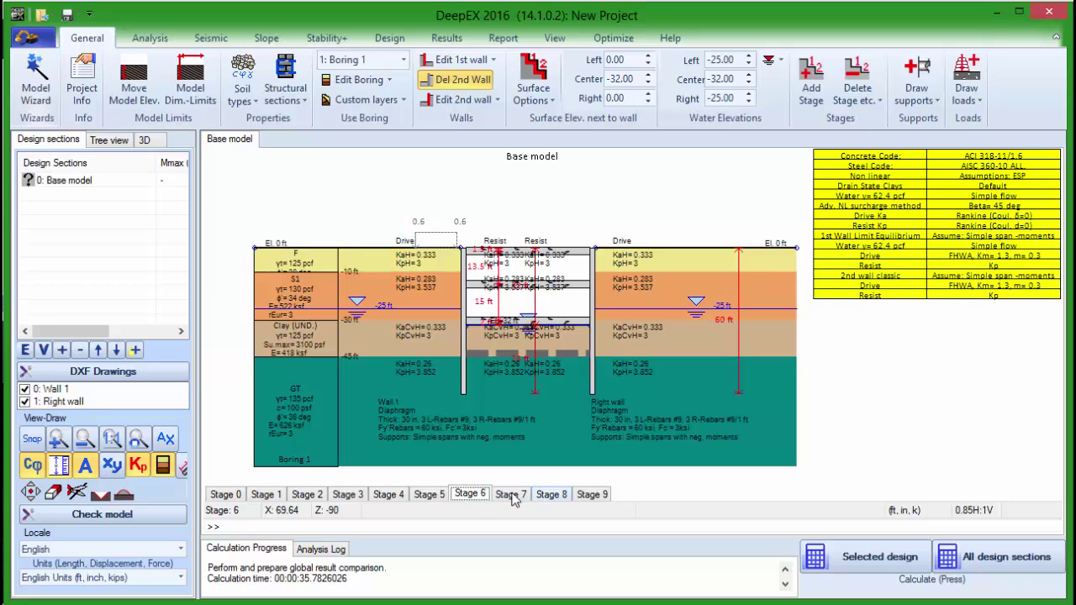
{"action": "left_click", "coordinate": [513, 498]}
{"action": "left_click", "coordinate": [555, 497]}
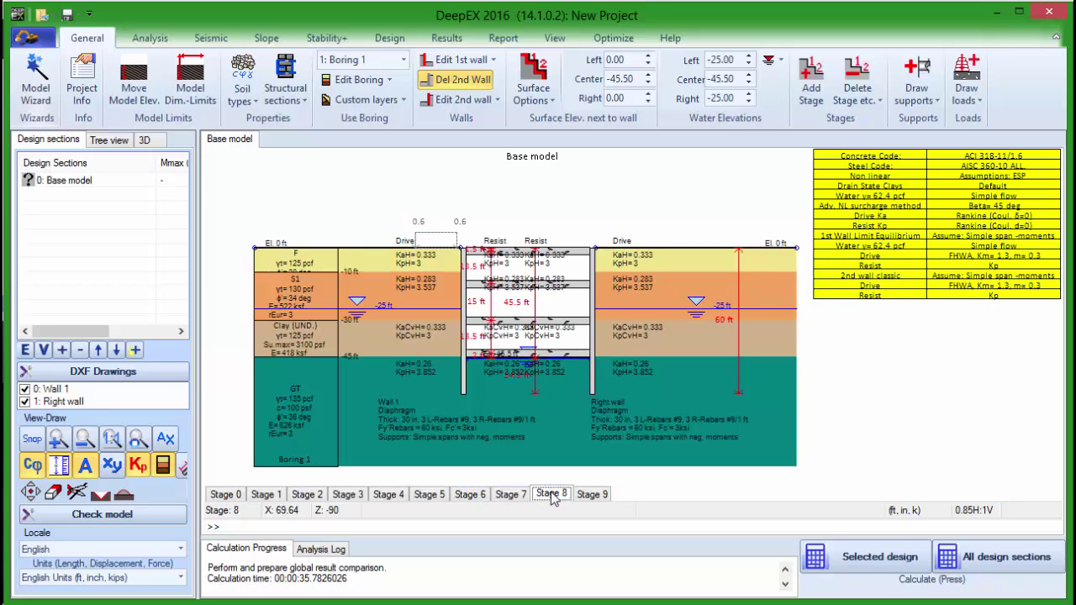
{"action": "left_click", "coordinate": [604, 496]}
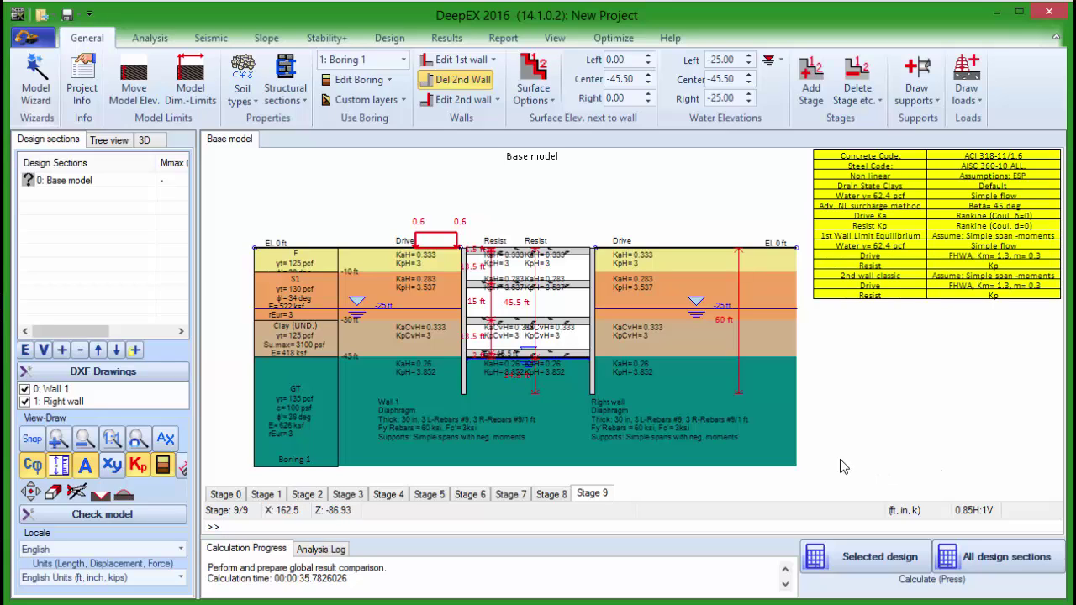
- Calculate the selected design section, the base model
{"action": "left_click", "coordinate": [854, 563]}
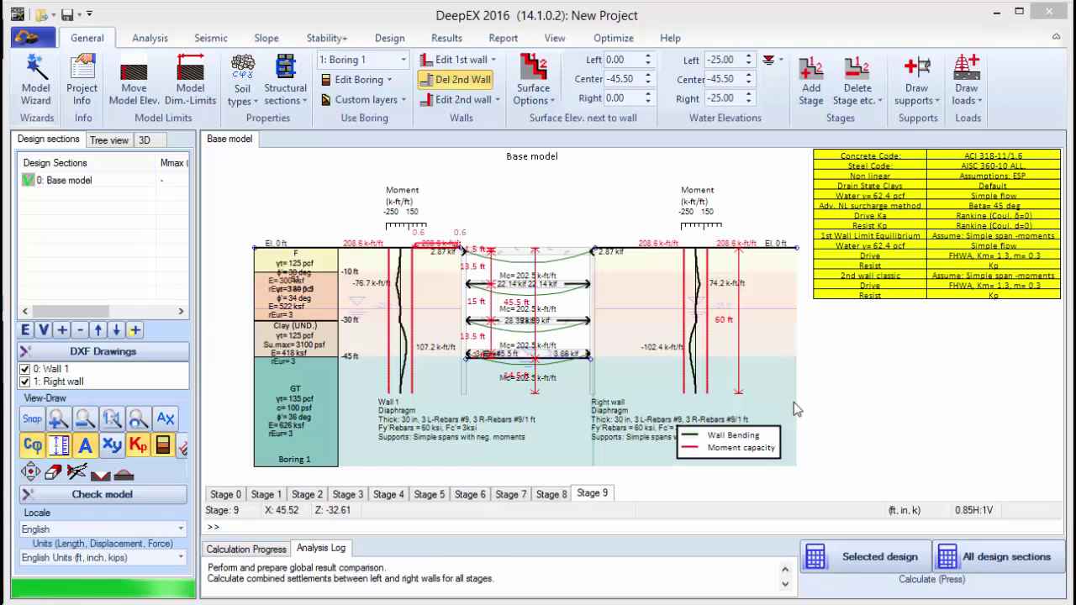
- Review the wall, support and stability results for the base model in the extended analysis and checking summary, and close it
{"action": "mouse_move", "coordinate": [691, 603]}
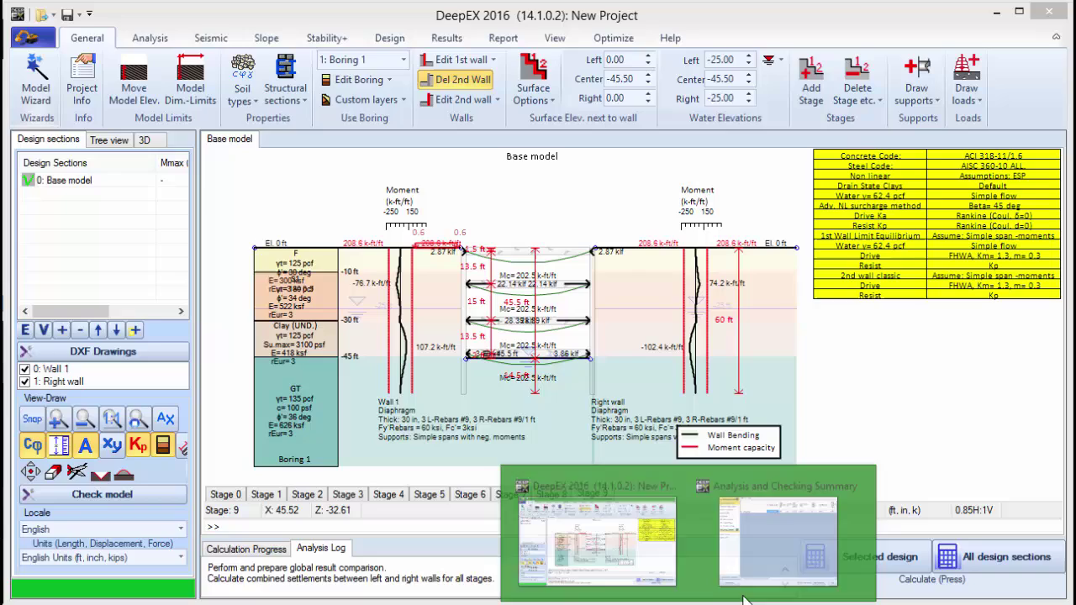
{"action": "left_click", "coordinate": [748, 554]}
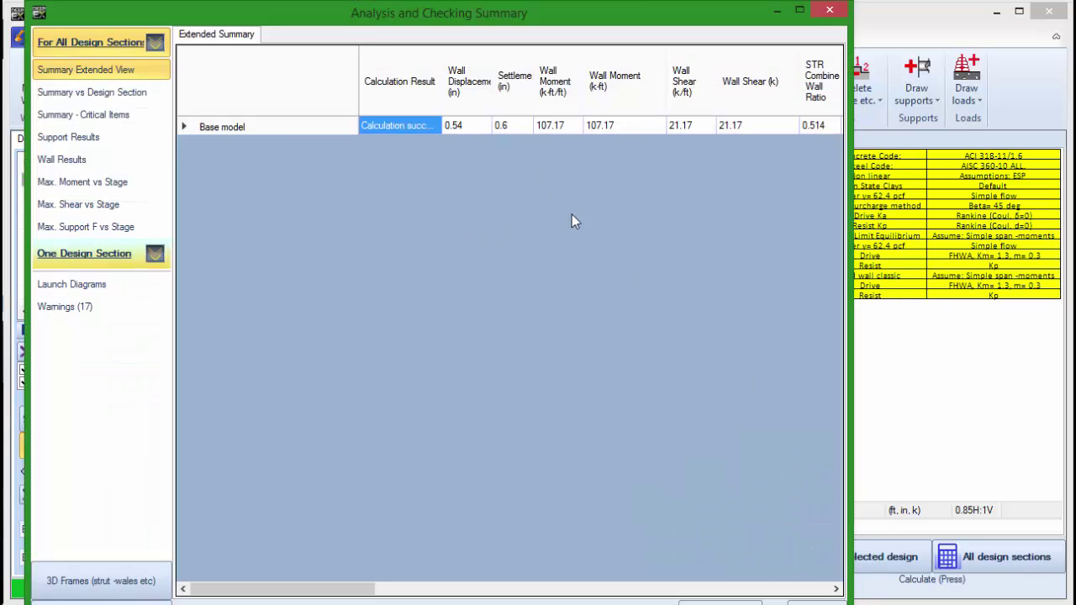
{"action": "left_click_drag", "start_coordinate": [429, 4], "coordinate": [434, 39]}
{"action": "left_click", "coordinate": [477, 159]}
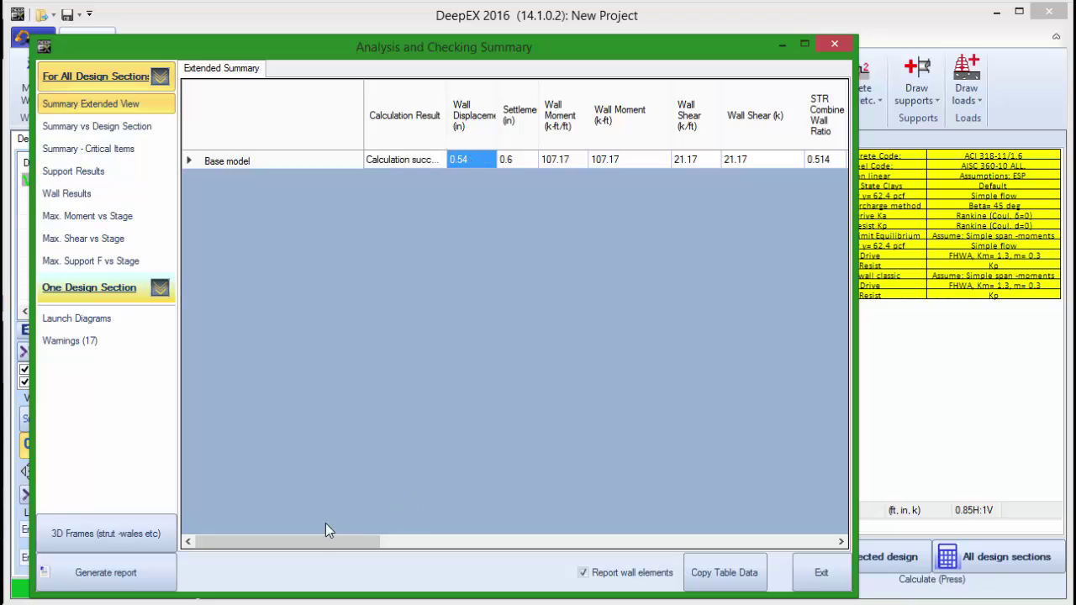
{"action": "left_click_drag", "start_coordinate": [315, 547], "coordinate": [328, 539]}
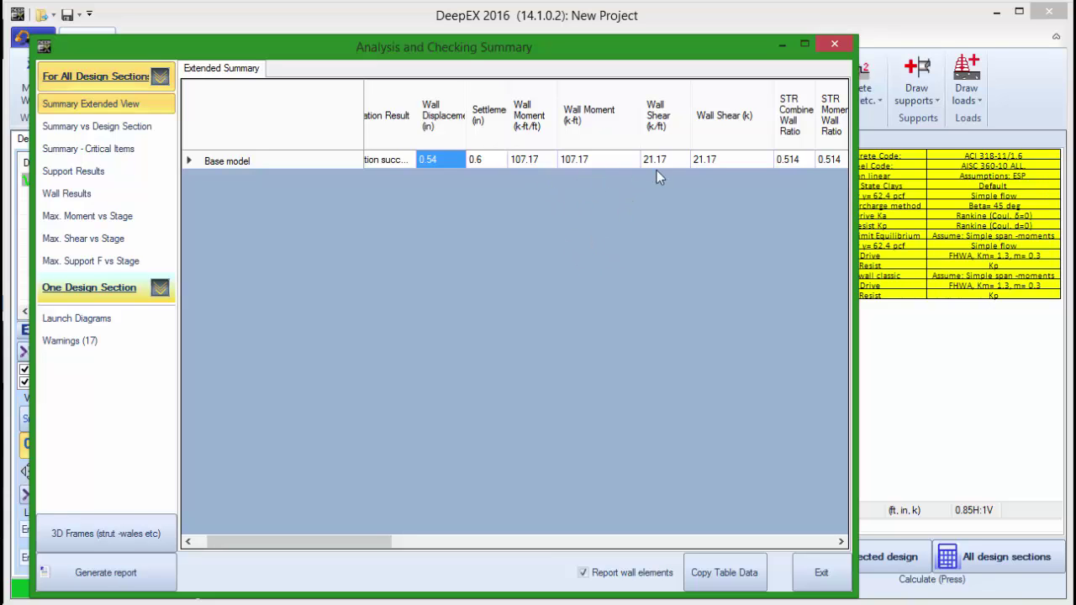
{"action": "left_click_drag", "start_coordinate": [388, 548], "coordinate": [484, 533]}
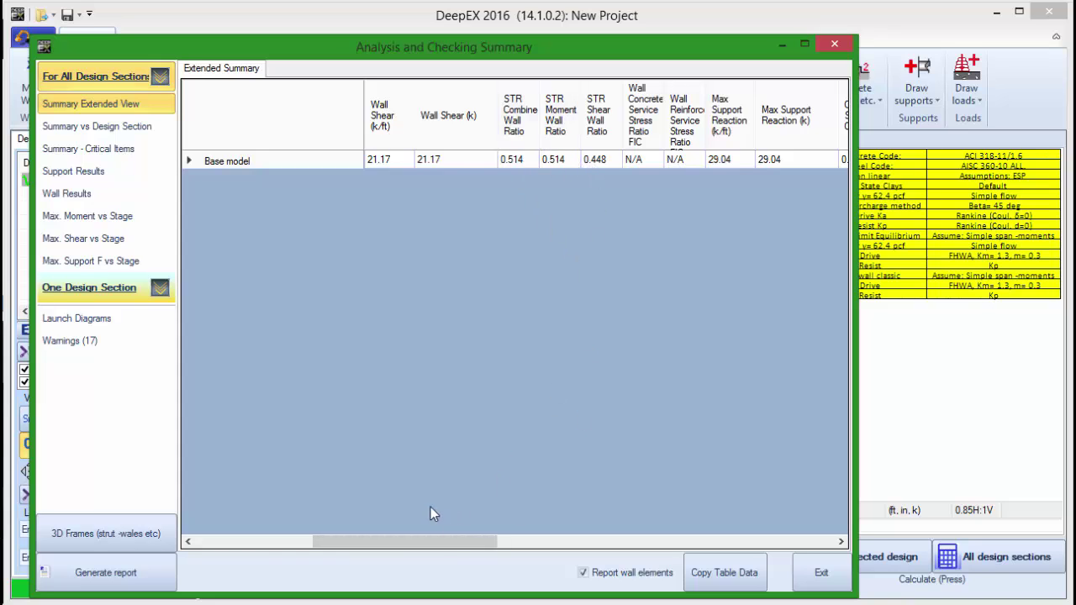
{"action": "left_click_drag", "start_coordinate": [365, 543], "coordinate": [459, 540]}
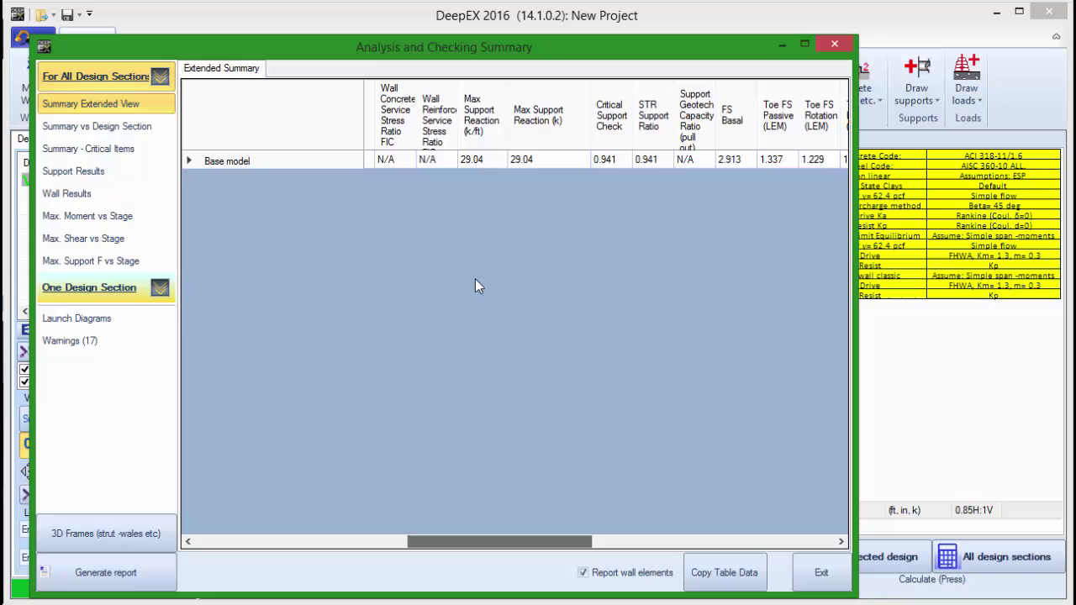
{"action": "left_click", "coordinate": [820, 575]}
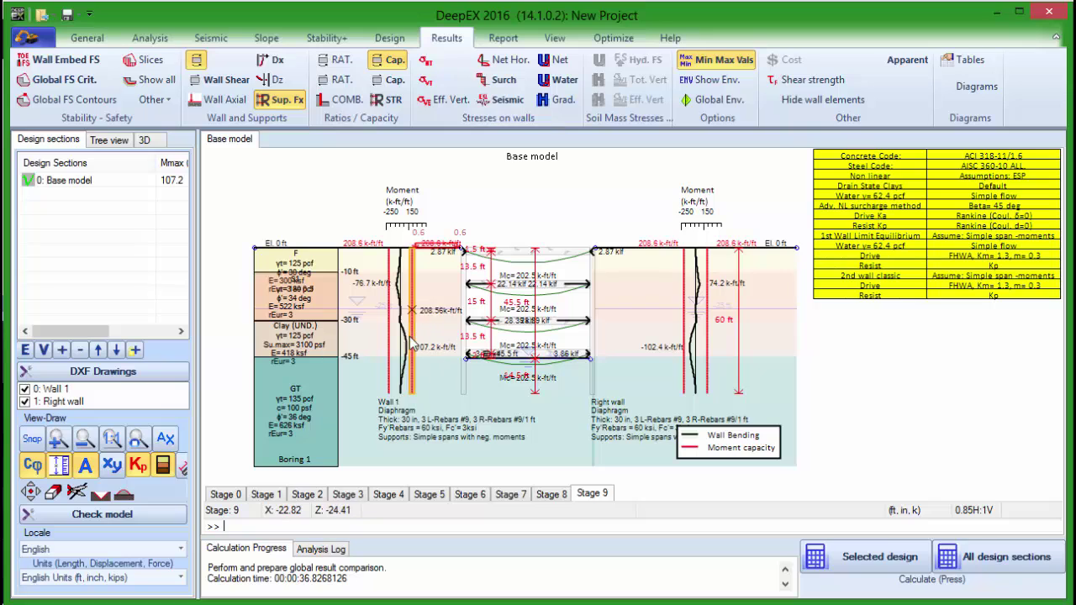
- Examine the wall bending moments against the moment capacity in each construction stage from Stage 1 to Stage 7
{"action": "left_click", "coordinate": [267, 495]}
{"action": "left_click", "coordinate": [304, 495]}
{"action": "left_click", "coordinate": [347, 496]}
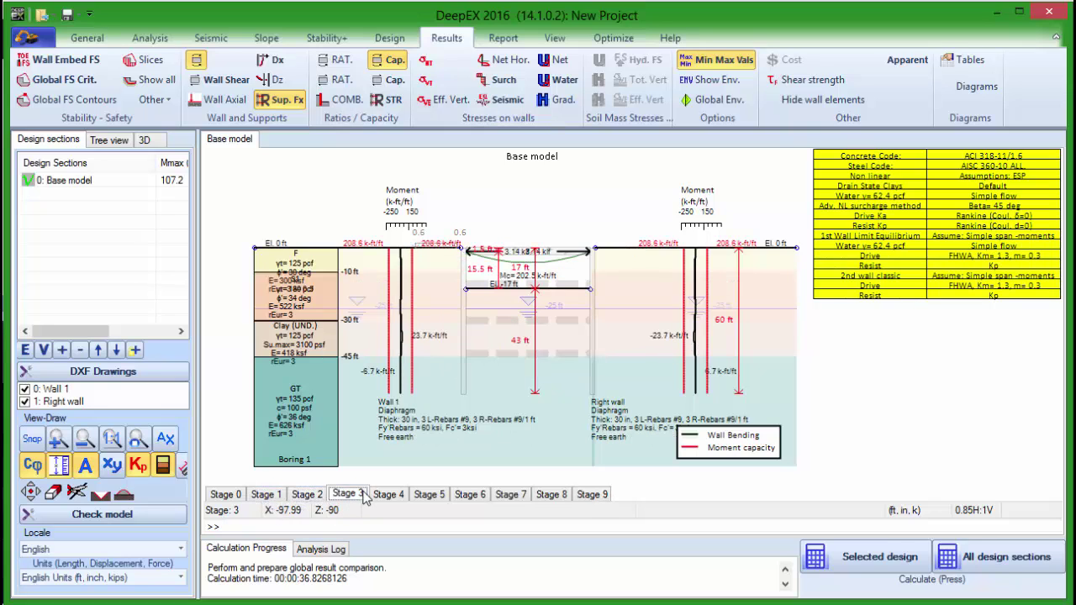
{"action": "left_click", "coordinate": [389, 495]}
{"action": "left_click", "coordinate": [439, 496]}
{"action": "left_click", "coordinate": [470, 495]}
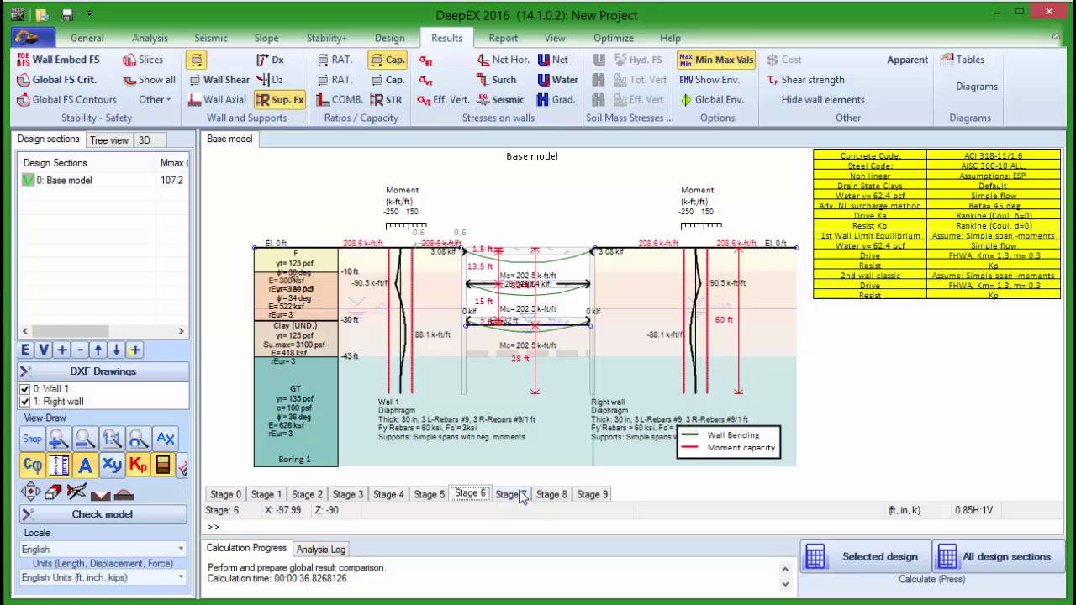
{"action": "left_click", "coordinate": [510, 495]}
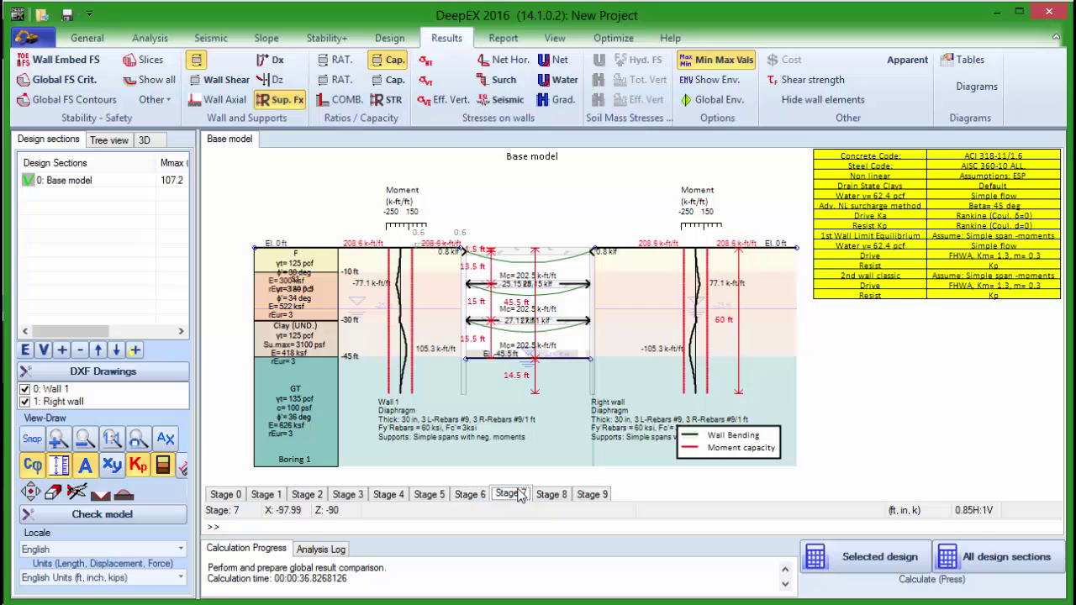
- Replace the moment diagrams with wall shear plus shear capacity, and compare them in Stage 6 and Stage 7
{"action": "left_click", "coordinate": [195, 62]}
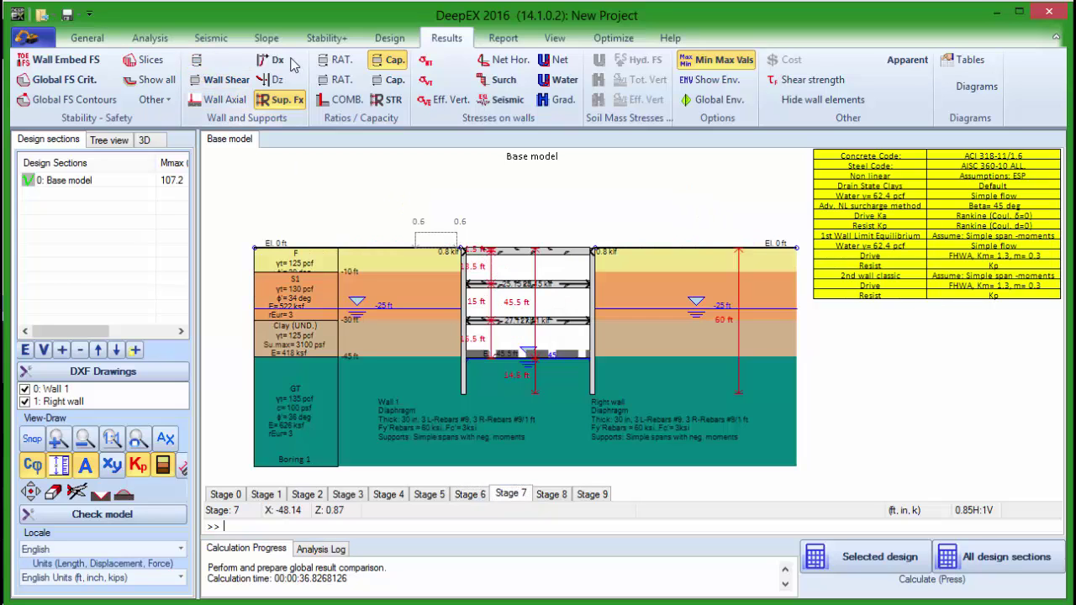
{"action": "left_click", "coordinate": [229, 82]}
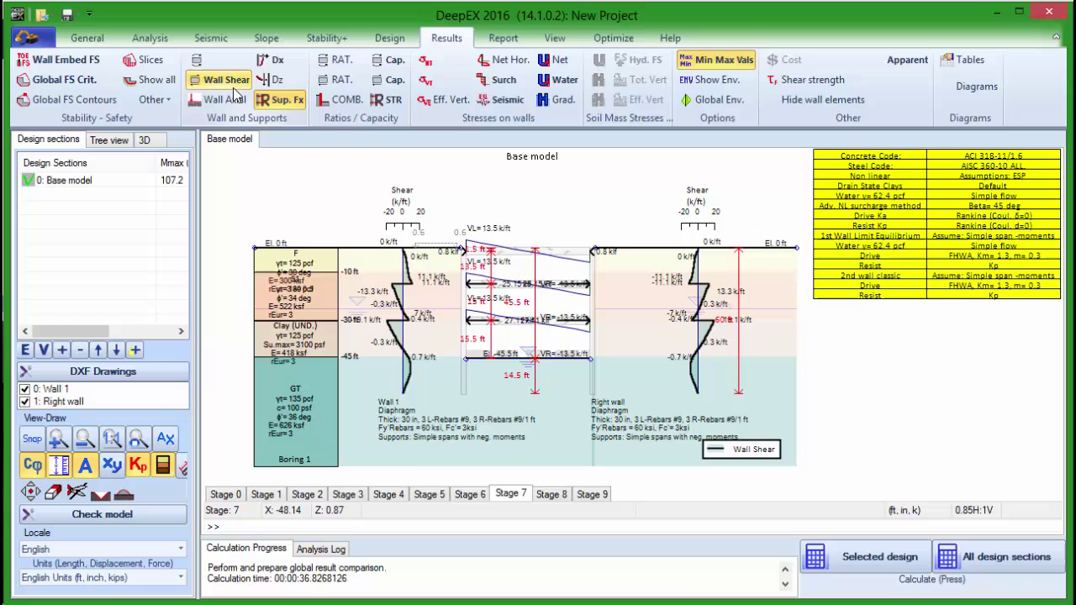
{"action": "left_click", "coordinate": [382, 82]}
{"action": "left_click", "coordinate": [470, 494]}
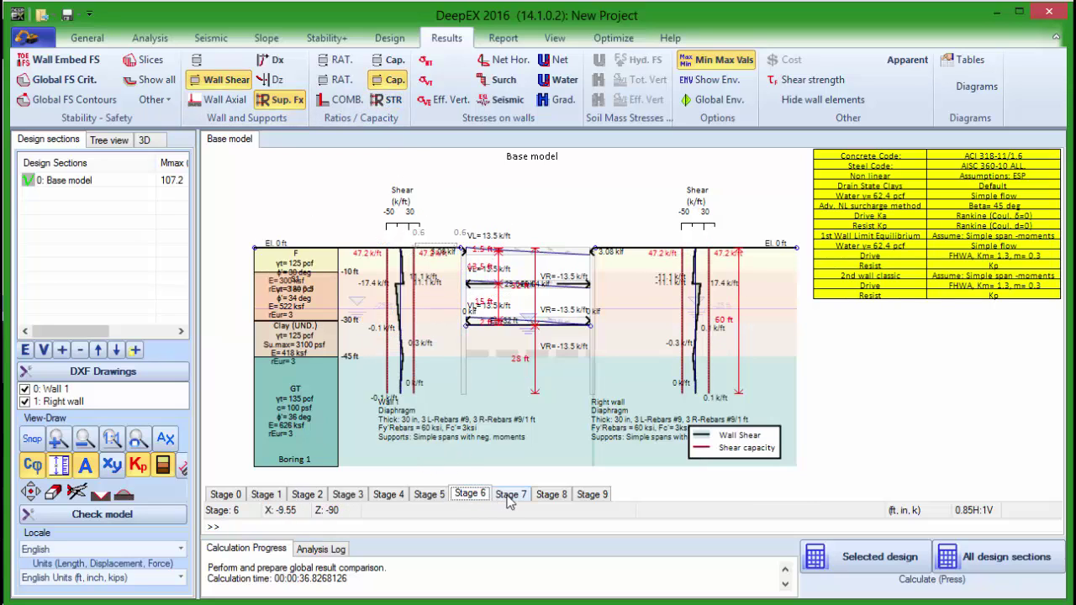
{"action": "left_click", "coordinate": [516, 495]}
- Display the horizontal wall displacements for Stage 7 instead of the wall shear and support reactions
{"action": "left_click", "coordinate": [270, 61]}
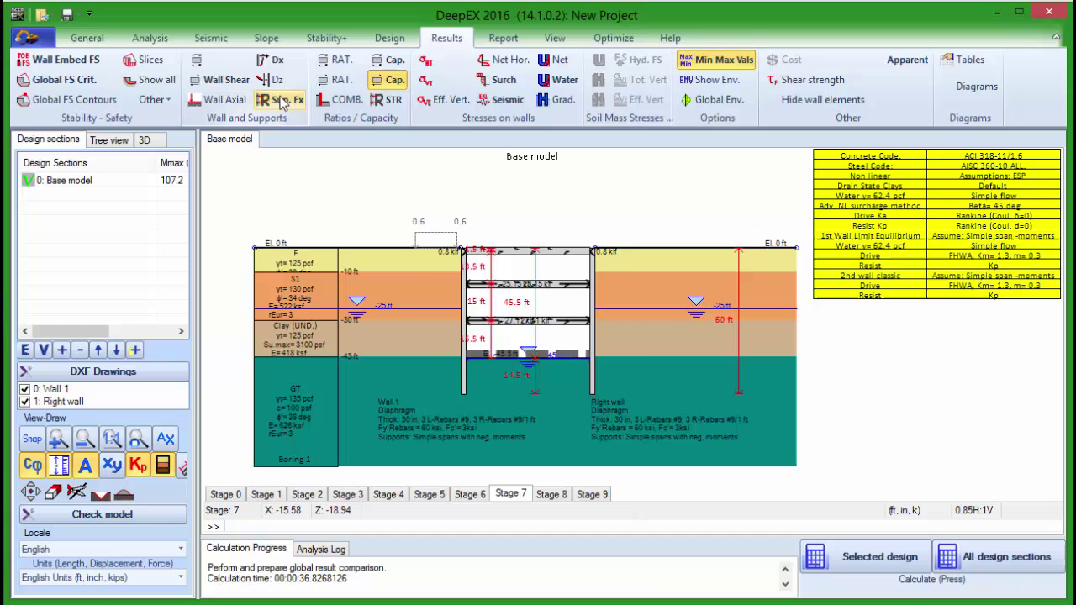
{"action": "left_click", "coordinate": [271, 60]}
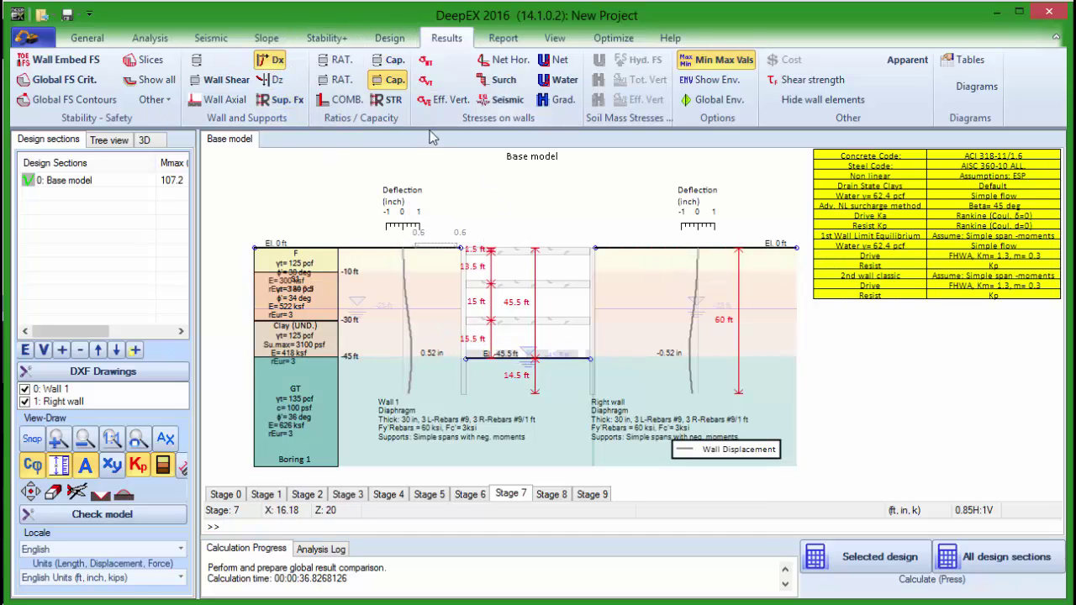
- View the effective vertical and horizontal soil pressures, keep only the horizontal ones displayed, and examine them in Stage 5
{"action": "left_click", "coordinate": [437, 101]}
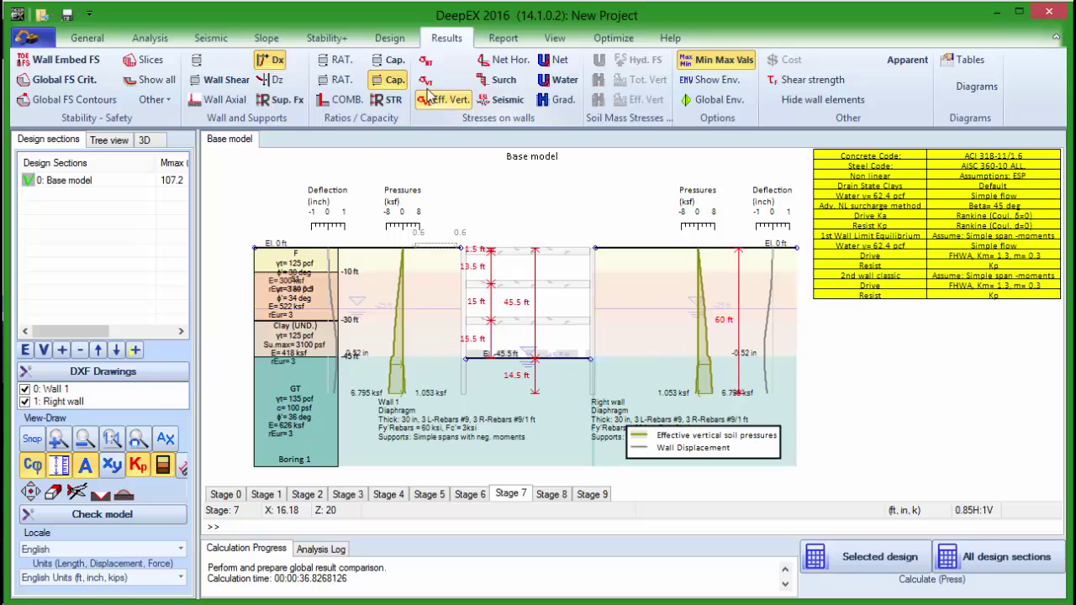
{"action": "left_click", "coordinate": [425, 61]}
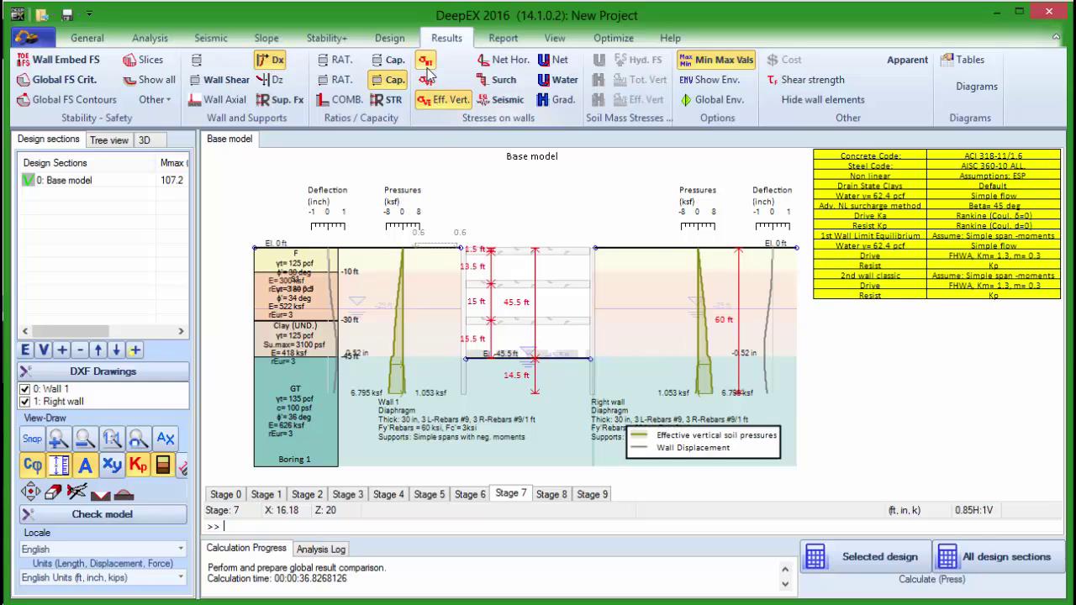
{"action": "left_click", "coordinate": [271, 60]}
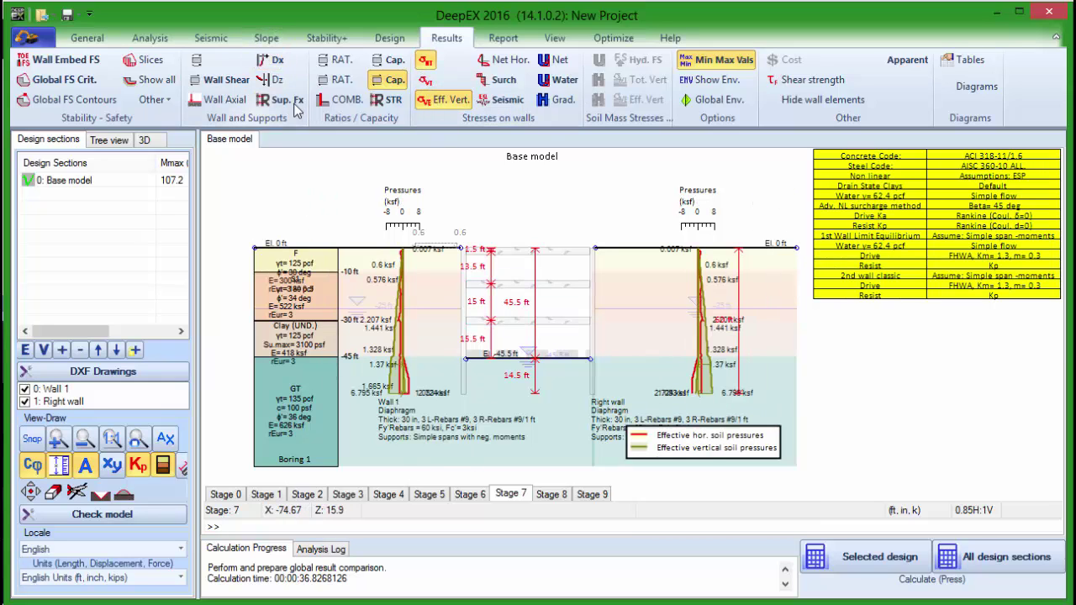
{"action": "left_click", "coordinate": [425, 101]}
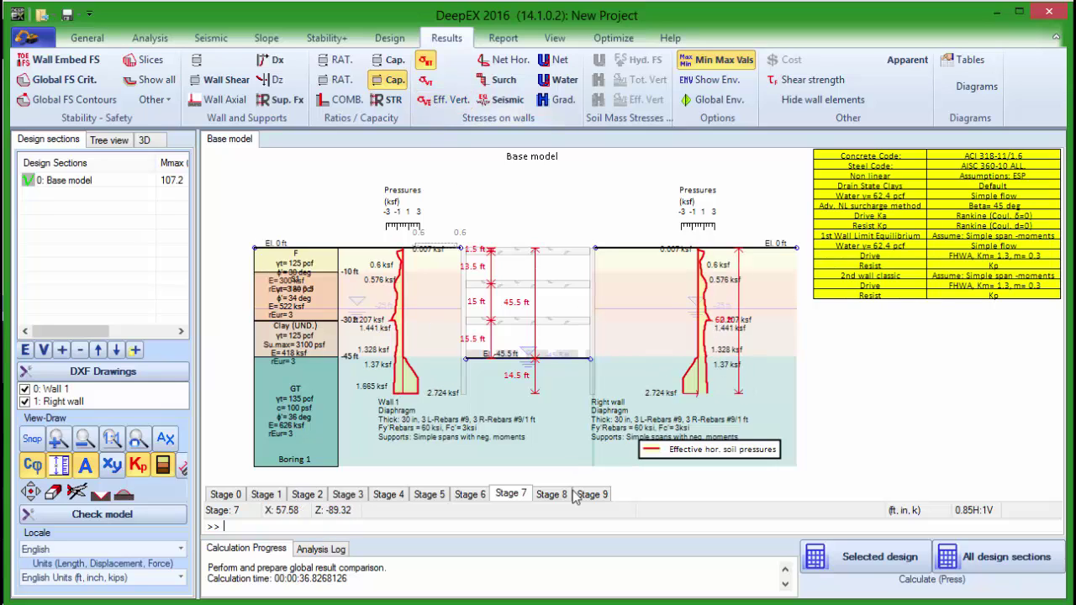
{"action": "left_click", "coordinate": [429, 496]}
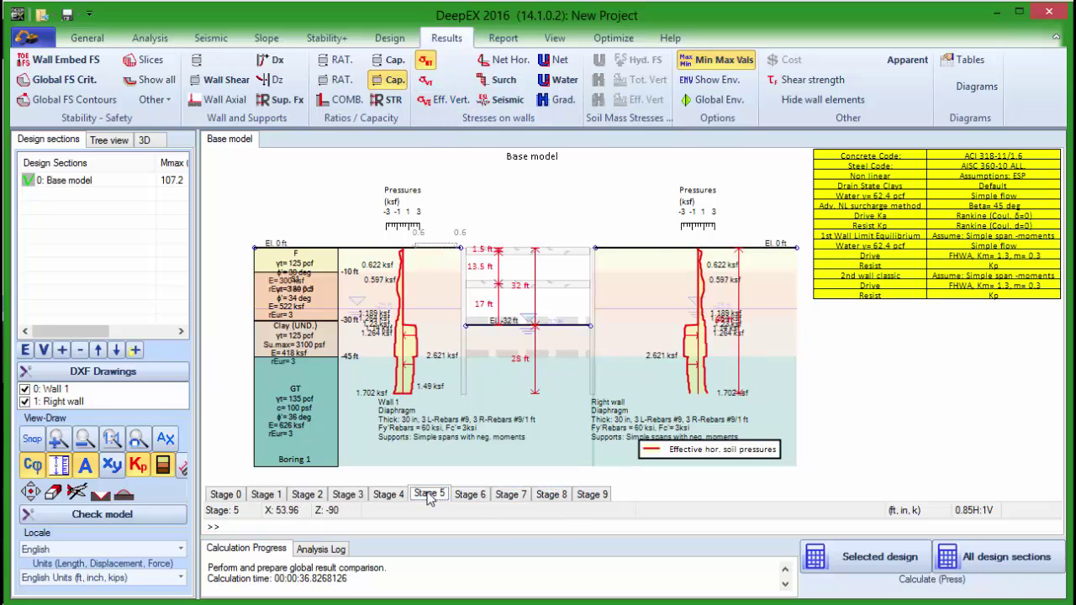